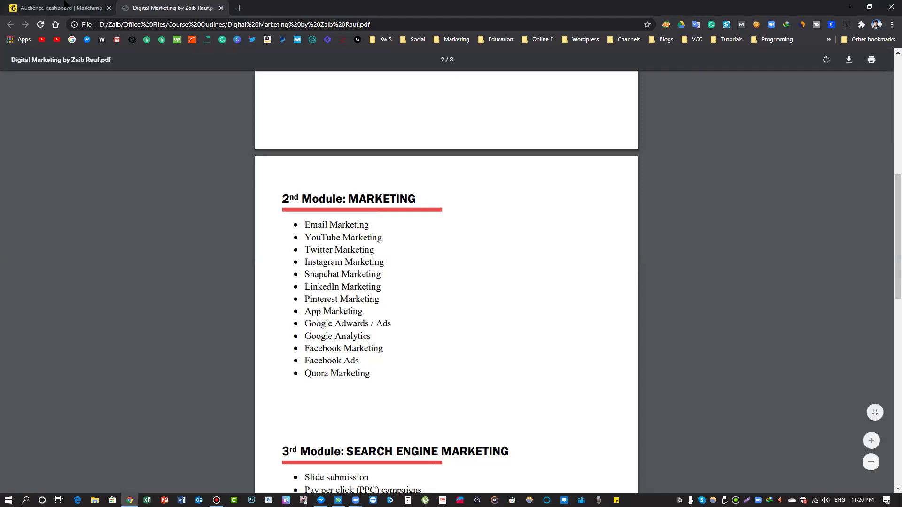
Switch between the Mailchimp audience dashboard tab and the course outline PDF tab
key(ctrl+Tab)
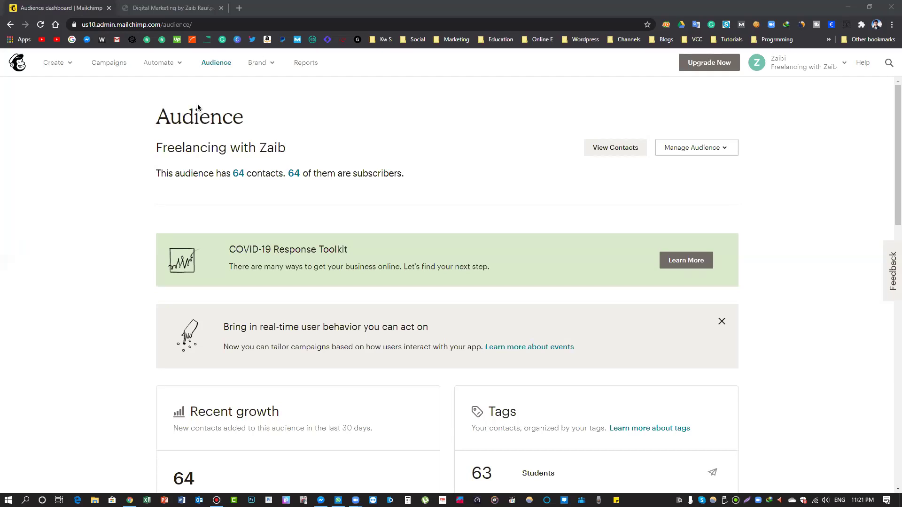
click(170, 8)
Close the course outline PDF and search 'mailchimp' in a new incognito window
key(ctrl+w)
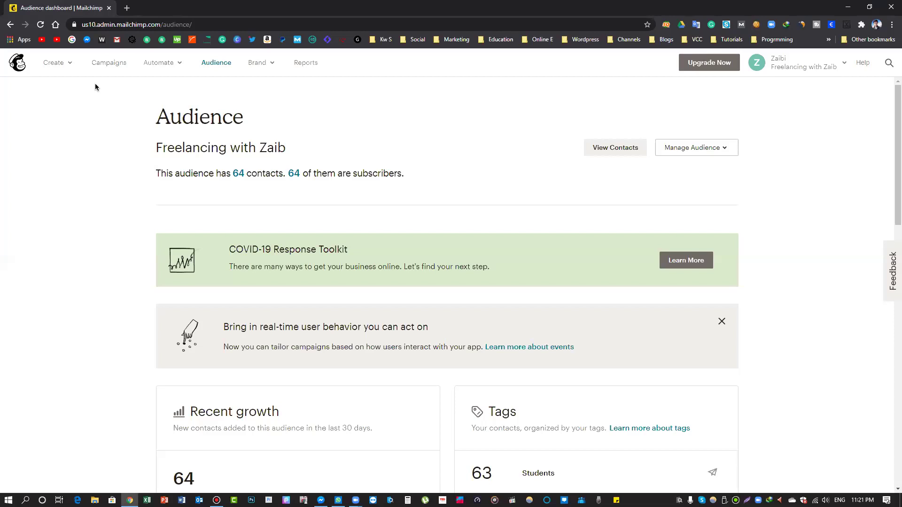
key(ctrl+shift+n)
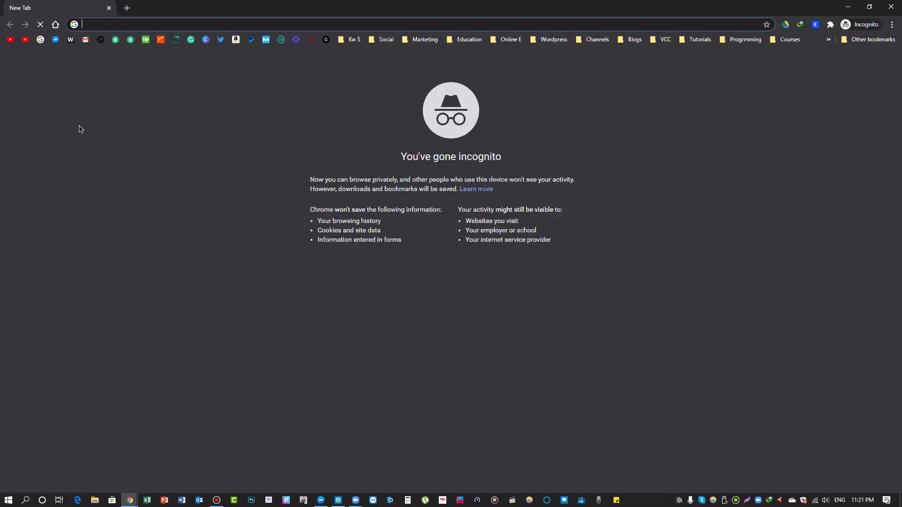
text(mailchimp)
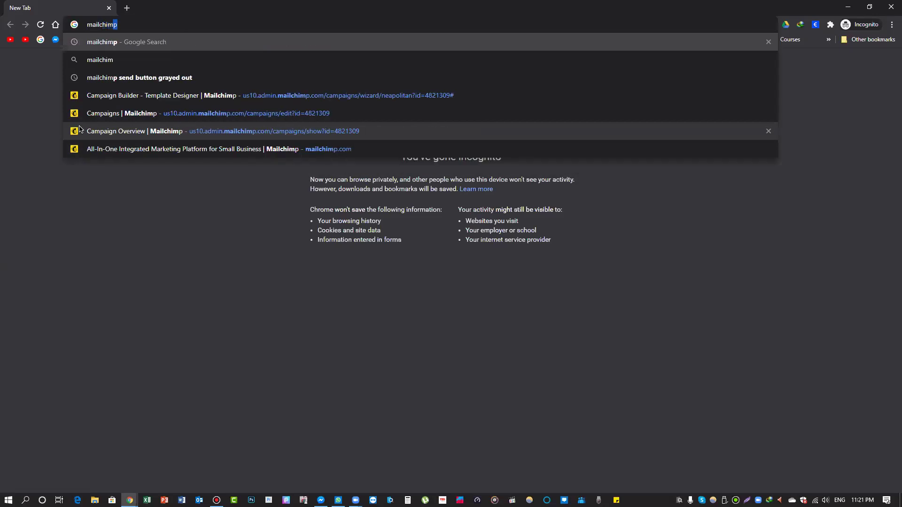
key(Return)
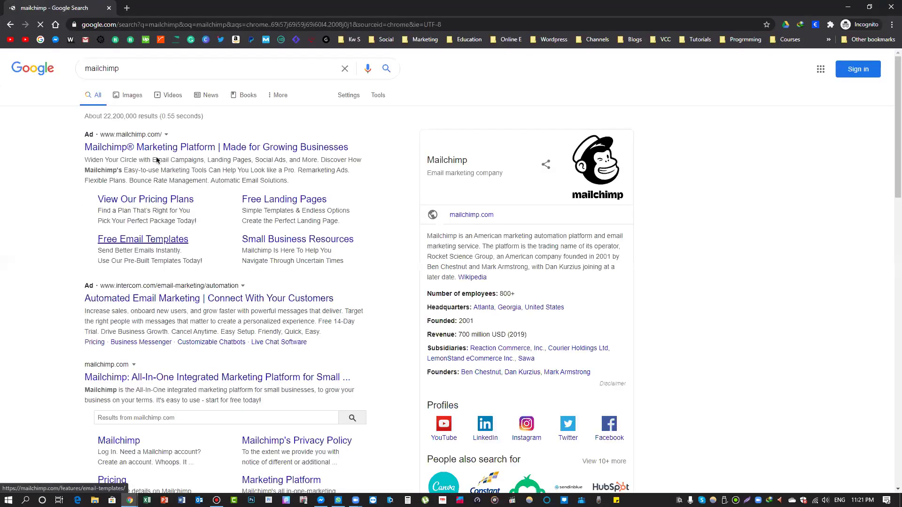
Open Mailchimp's Sign Up Free form, then close the incognito window
click(142, 379)
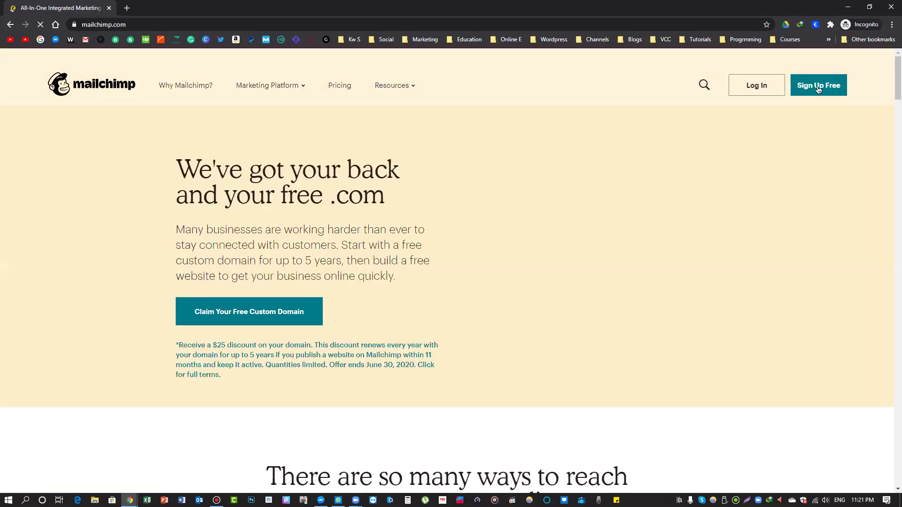
click(818, 90)
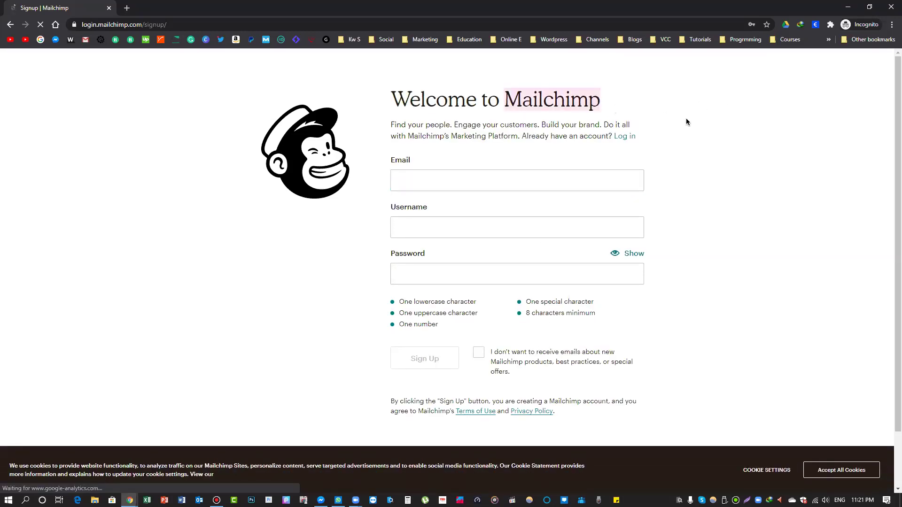
click(889, 6)
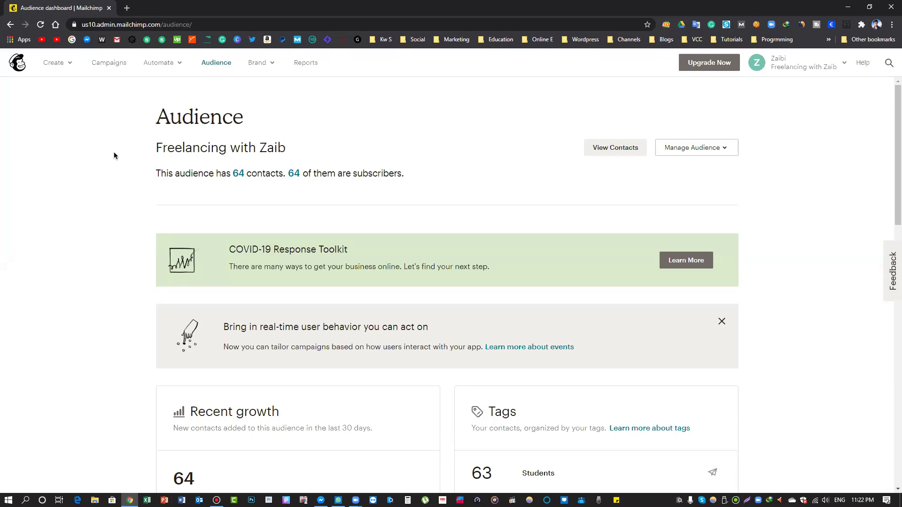
Create a new email campaign through Create > Email and name it 'Email Marketing'
drag(31, 52, 89, 93)
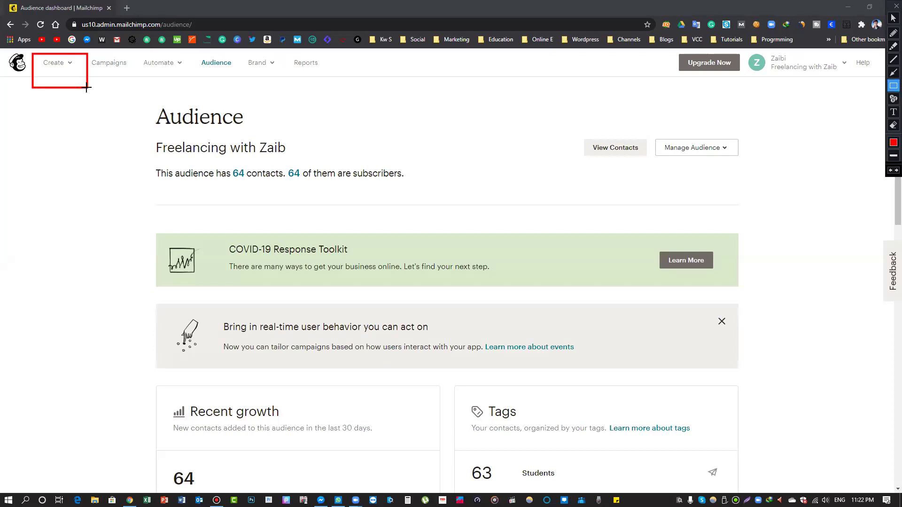
key(Escape)
click(54, 63)
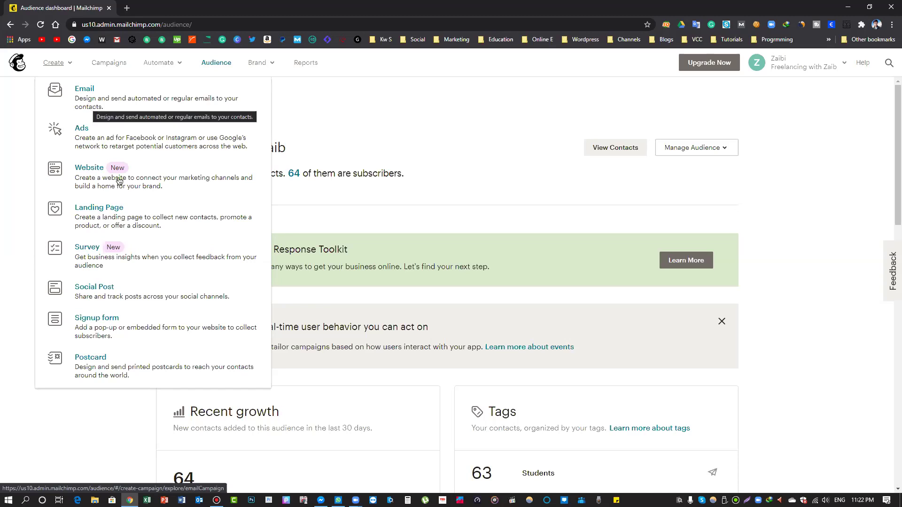
click(84, 106)
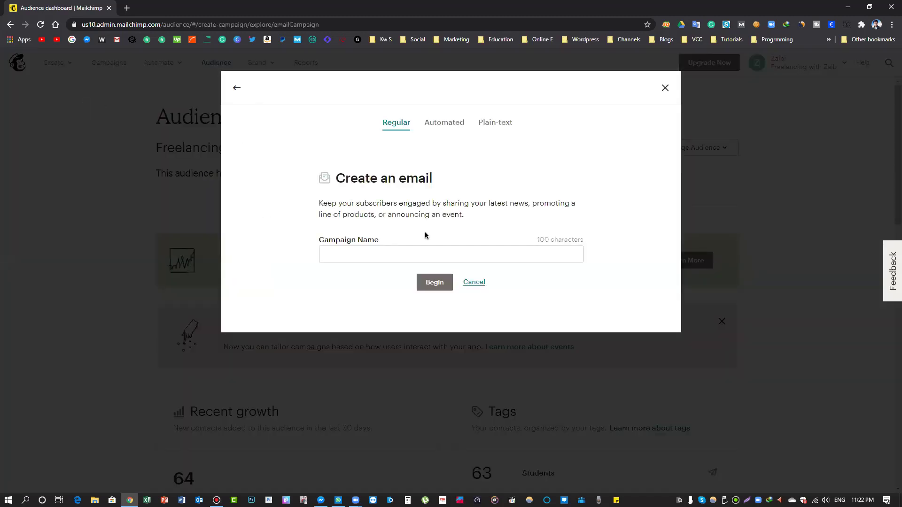
click(384, 255)
text(a)
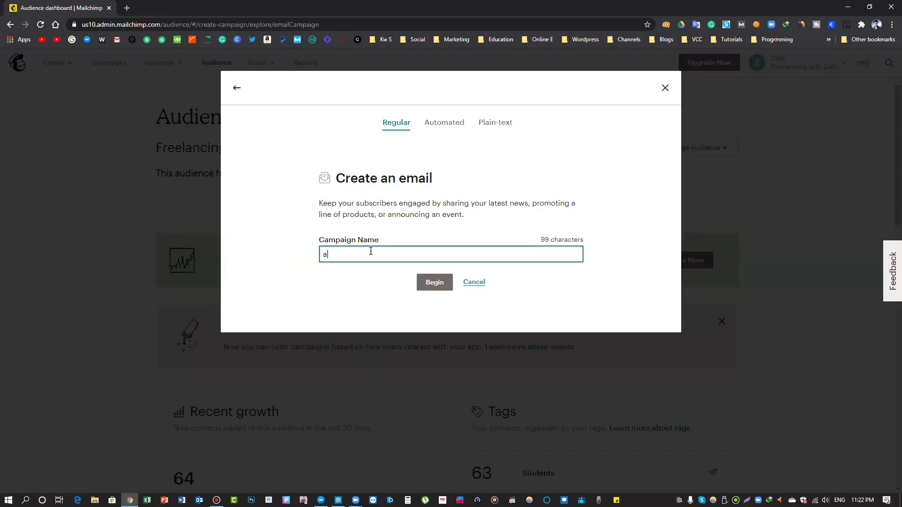
key(BackSpace)
text(Email Marketing)
click(425, 282)
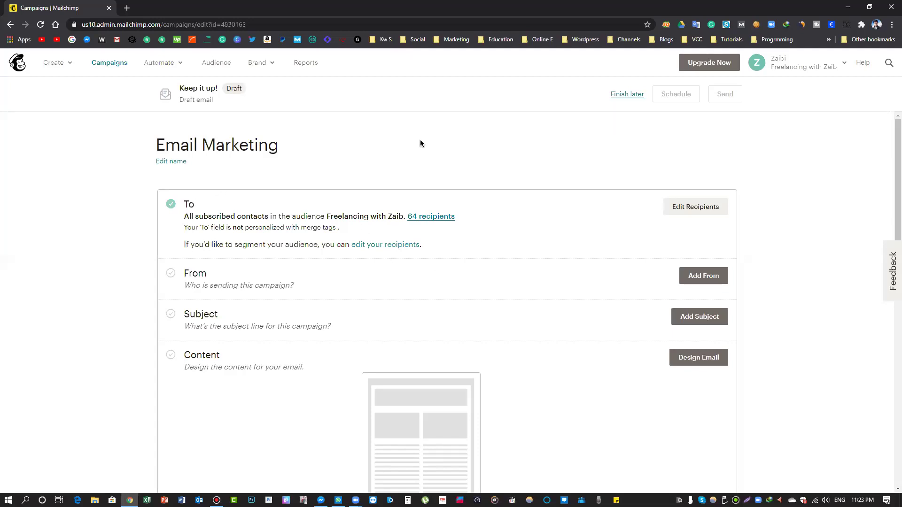
scroll(419, 141, down, 1)
Reselect the subscriber audience as recipients and open the Audience page in a new tab
scroll(175, 248, up, 1)
click(710, 207)
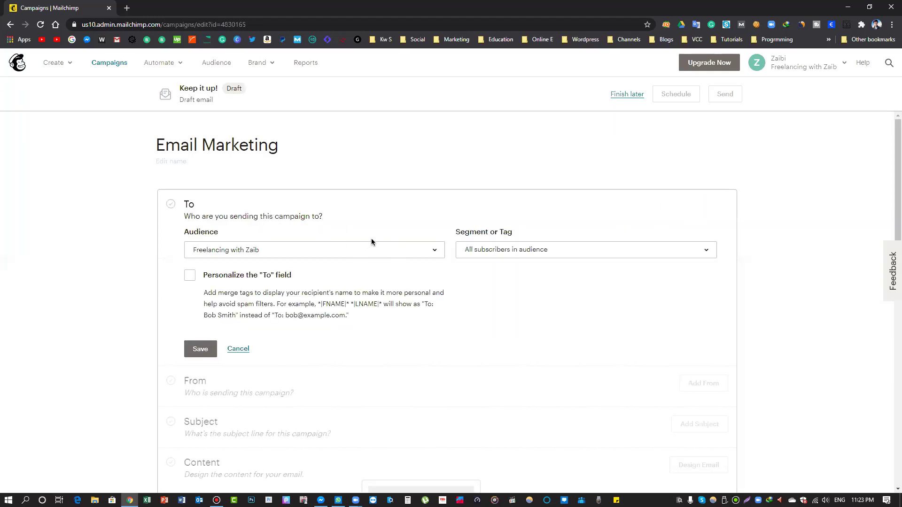
click(329, 252)
click(255, 273)
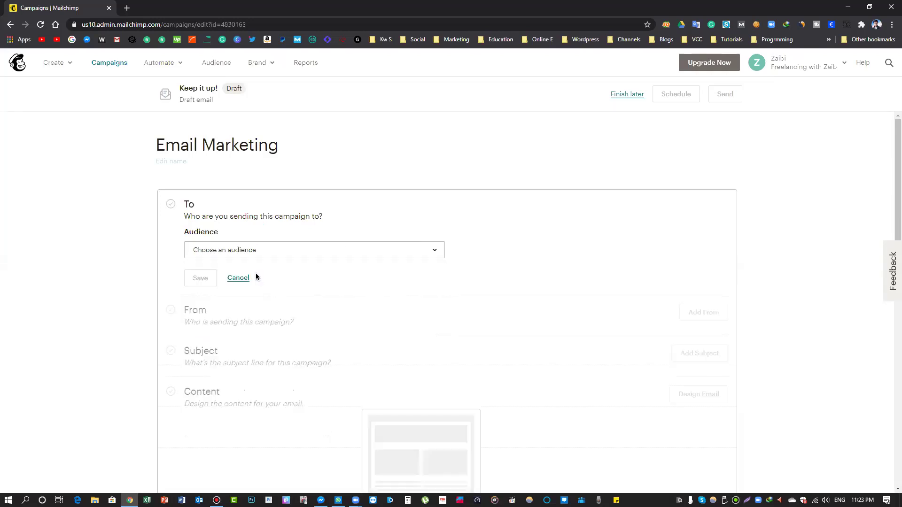
click(261, 250)
click(252, 296)
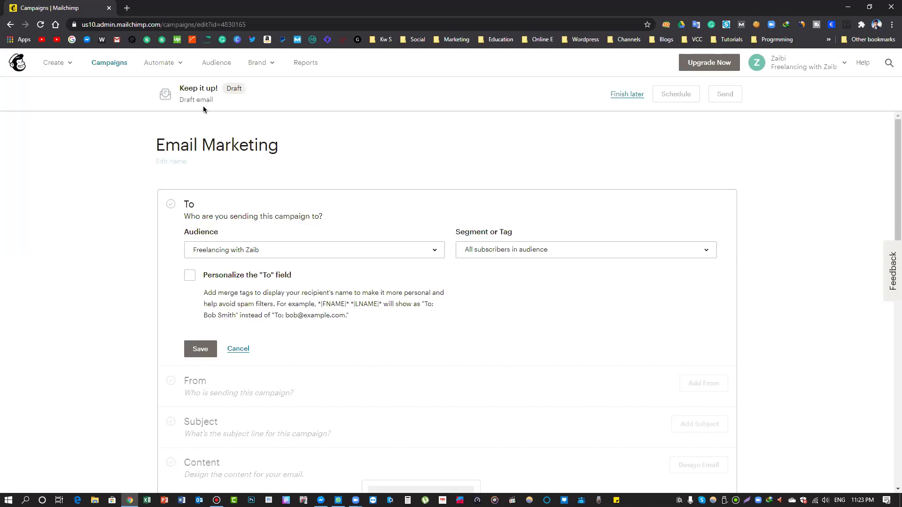
right_click(211, 65)
click(250, 72)
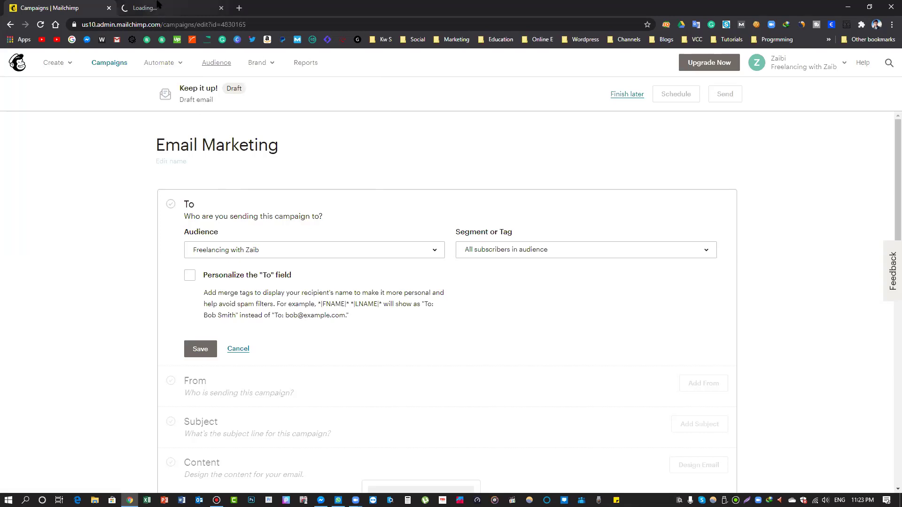
View the audience's contacts in the new tab and cancel the unchanged recipient settings
click(158, 6)
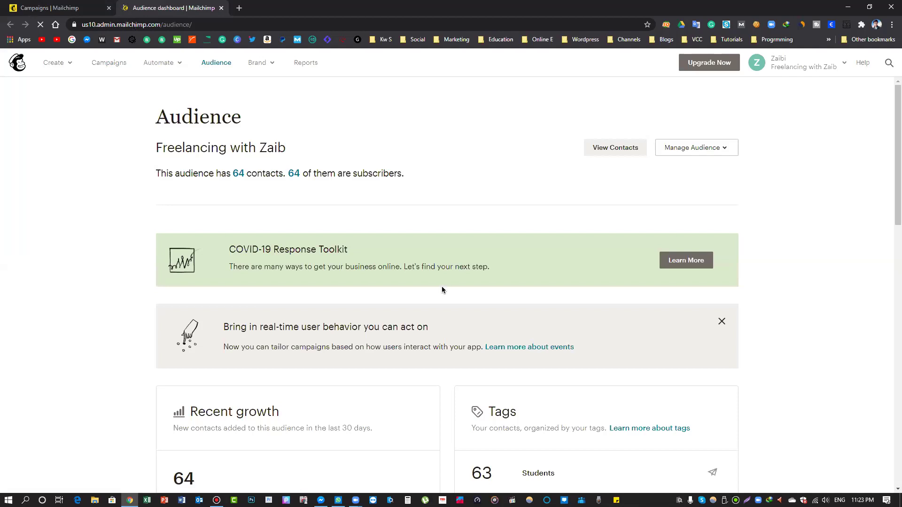
click(596, 156)
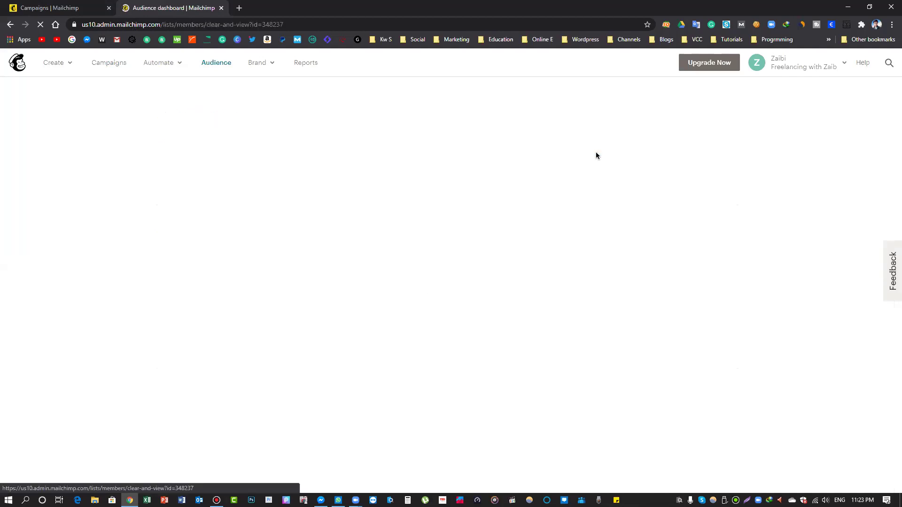
key(ctrl+Tab)
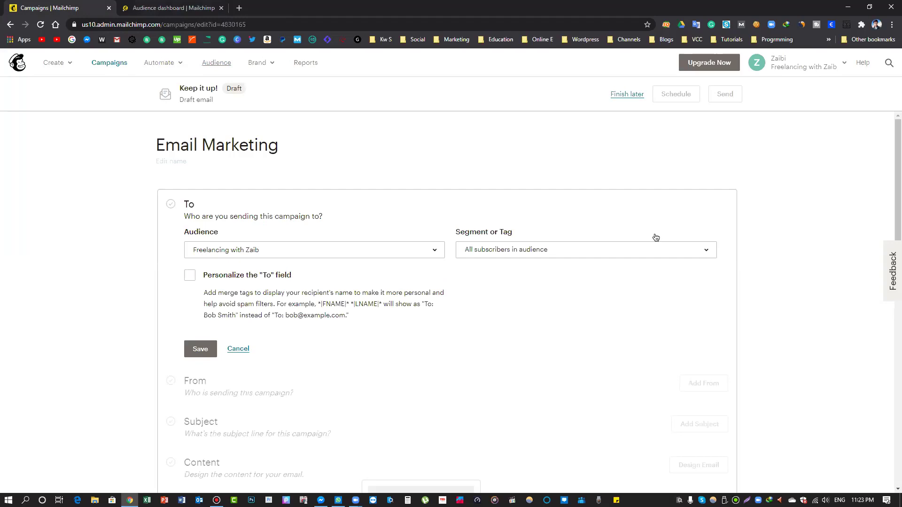
scroll(416, 255, down, 2)
scroll(223, 198, up, 2)
click(233, 351)
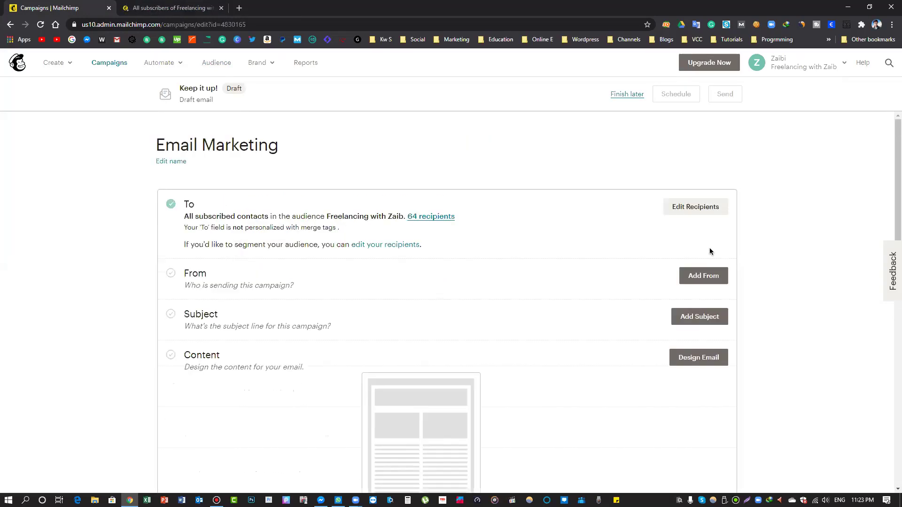
Review the 64-contact subscriber table and open the Add contacts dropdown
click(167, 8)
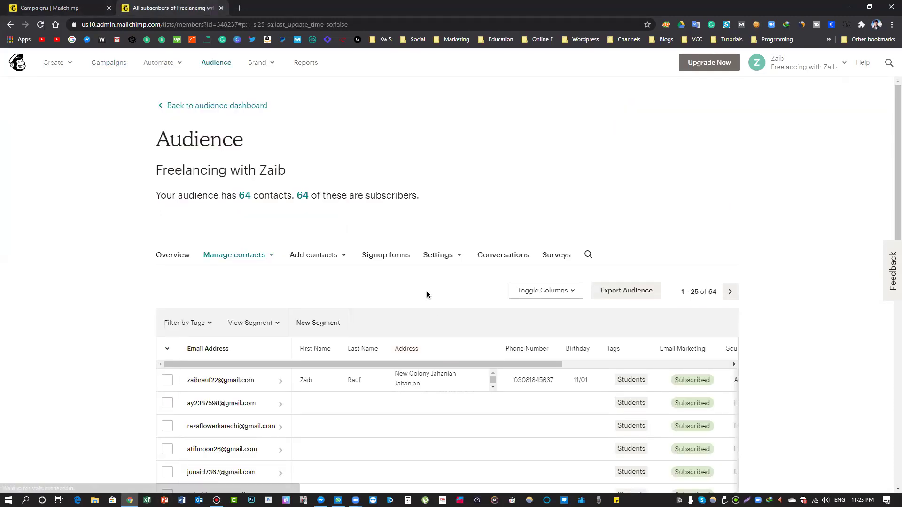
scroll(427, 295, down, 2)
scroll(469, 307, up, 2)
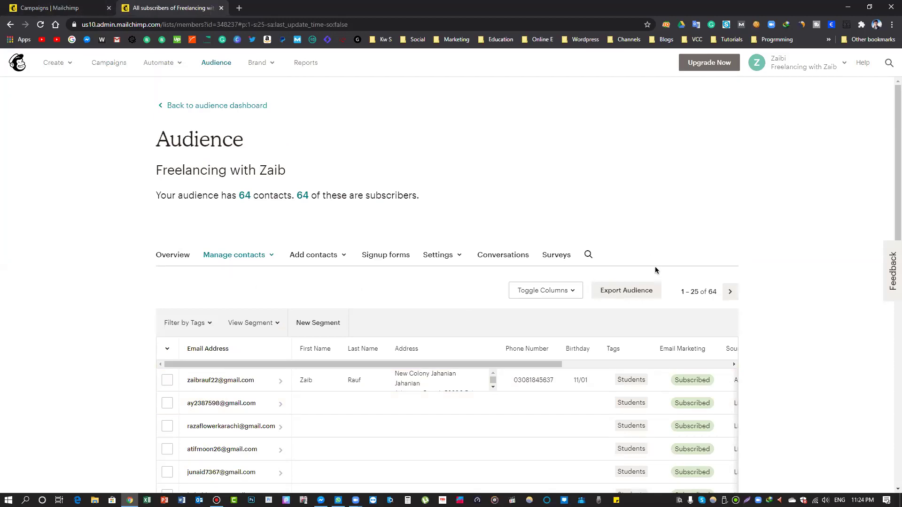
scroll(652, 254, down, 11)
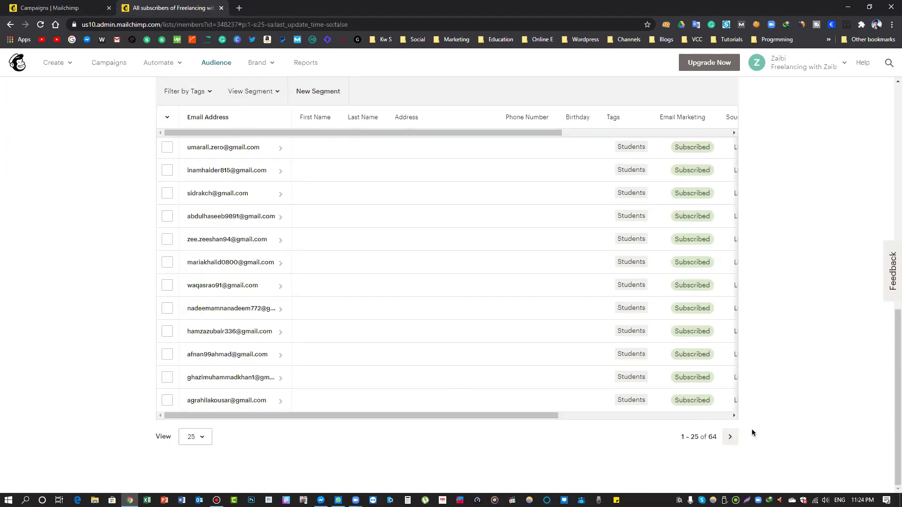
scroll(753, 425, up, 10)
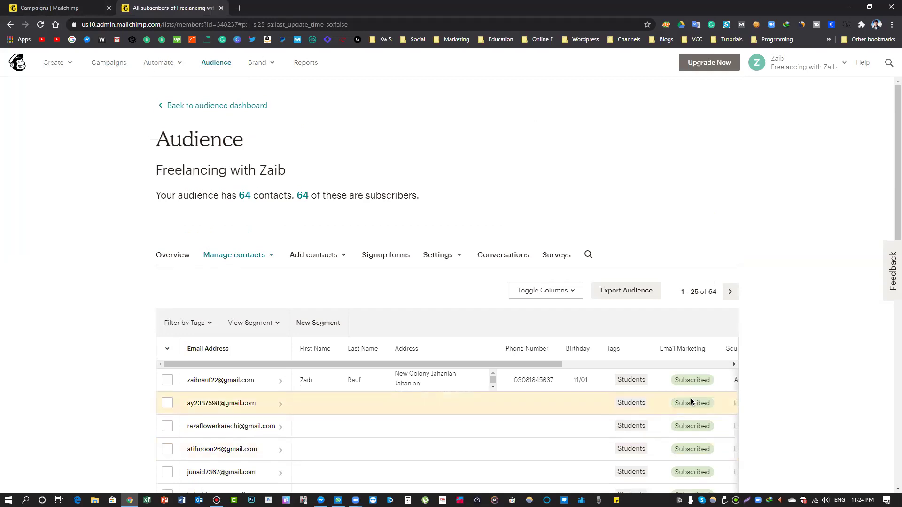
click(344, 260)
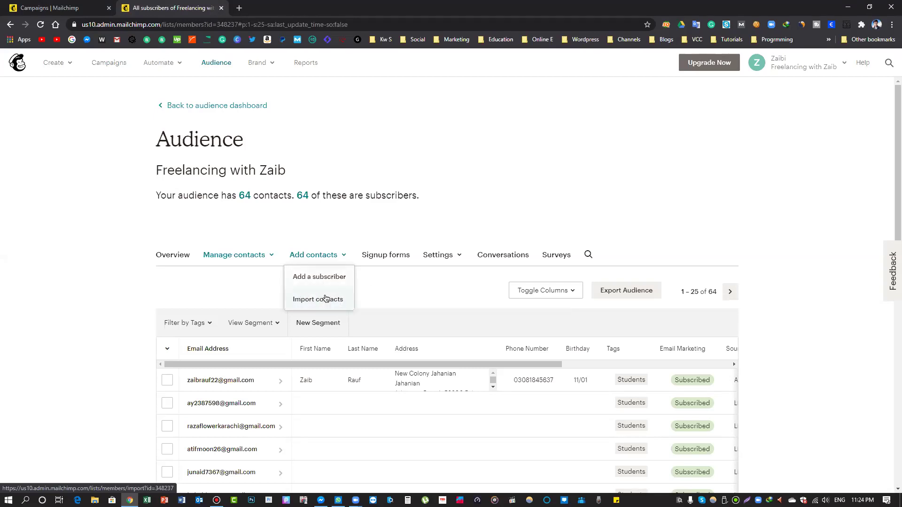
Choose to import contacts from a CSV file, then return to the campaign draft
click(326, 298)
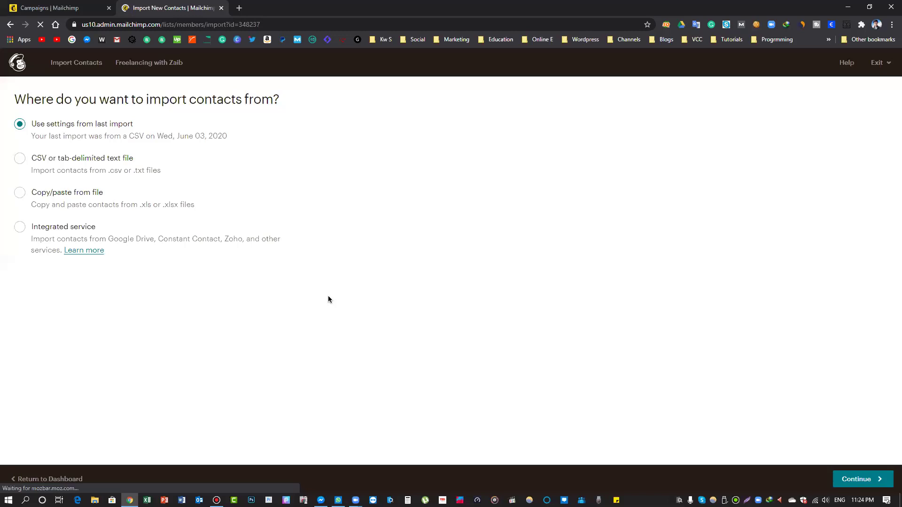
click(18, 160)
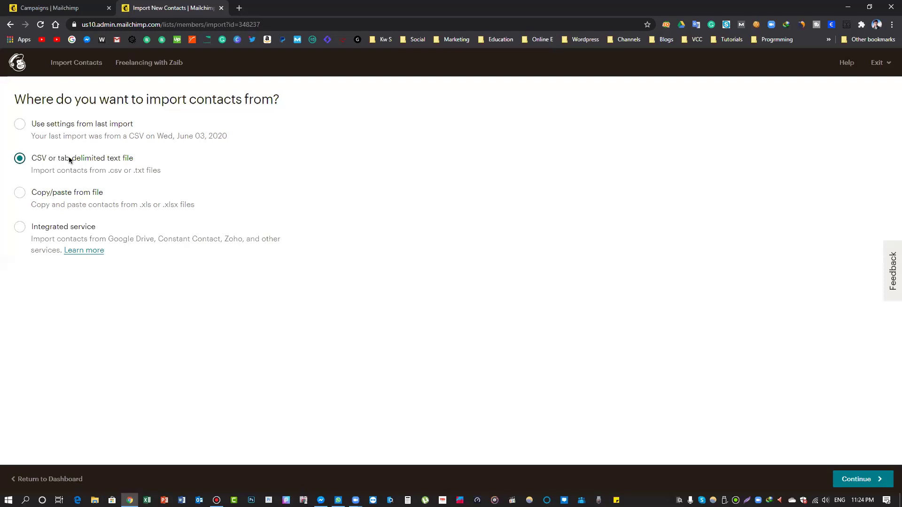
click(865, 485)
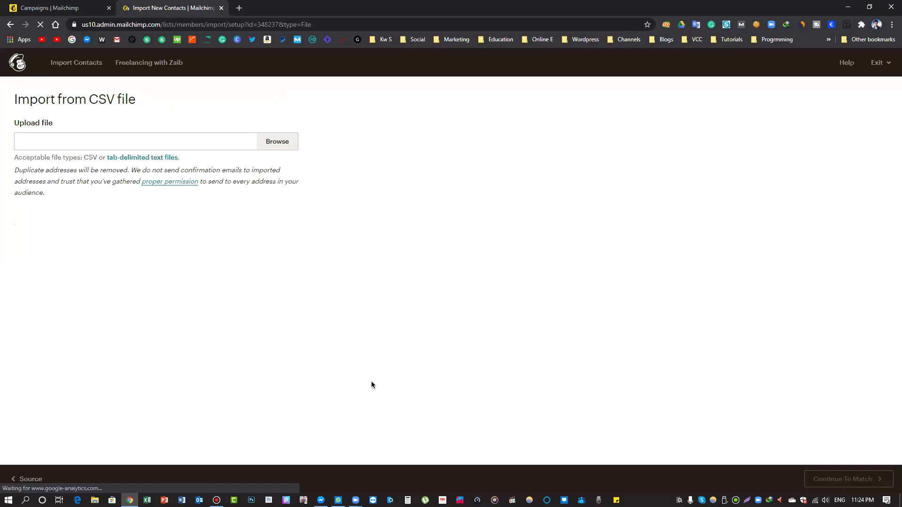
key(ctrl+Page_Up)
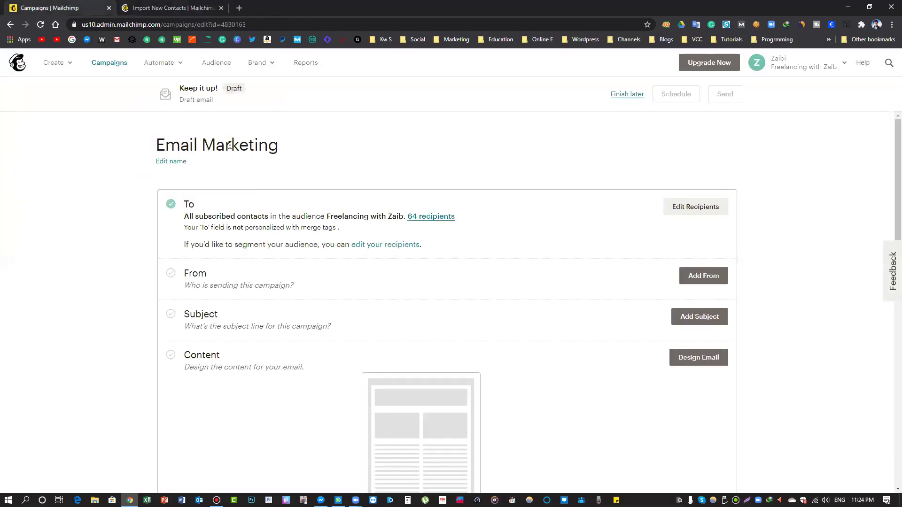
key(ctrl+Page_Down)
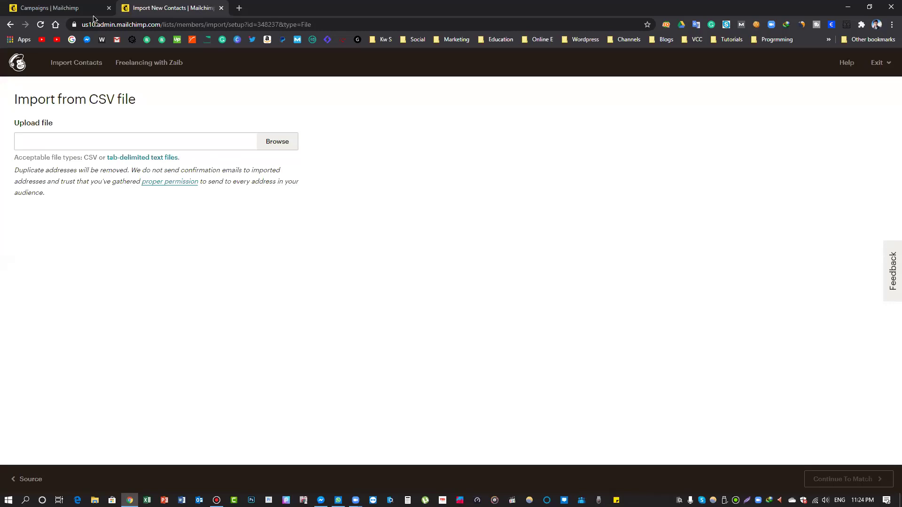
click(61, 6)
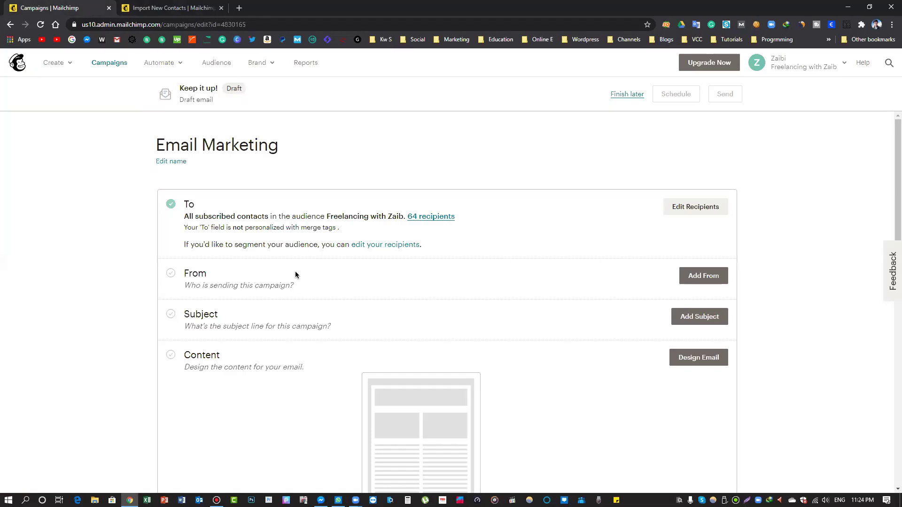
Enter the sender's full name and a custom-domain sender email address, then save
click(701, 276)
click(261, 223)
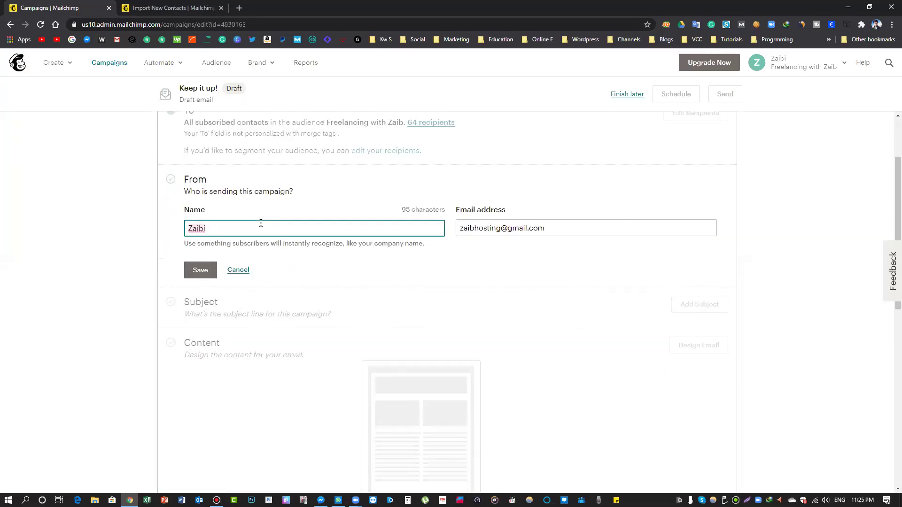
key(BackSpace)
key(BackSpace)
text(b Rauf)
click(466, 227)
key(ctrl+a)
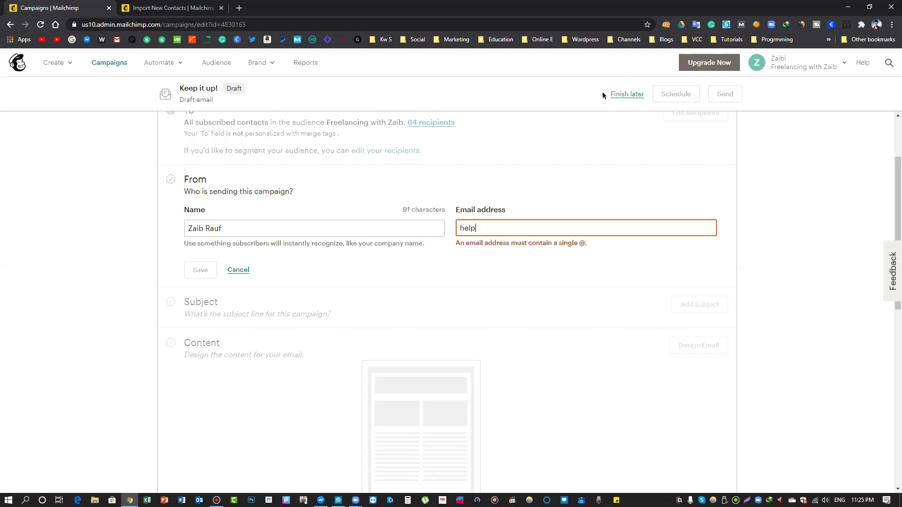
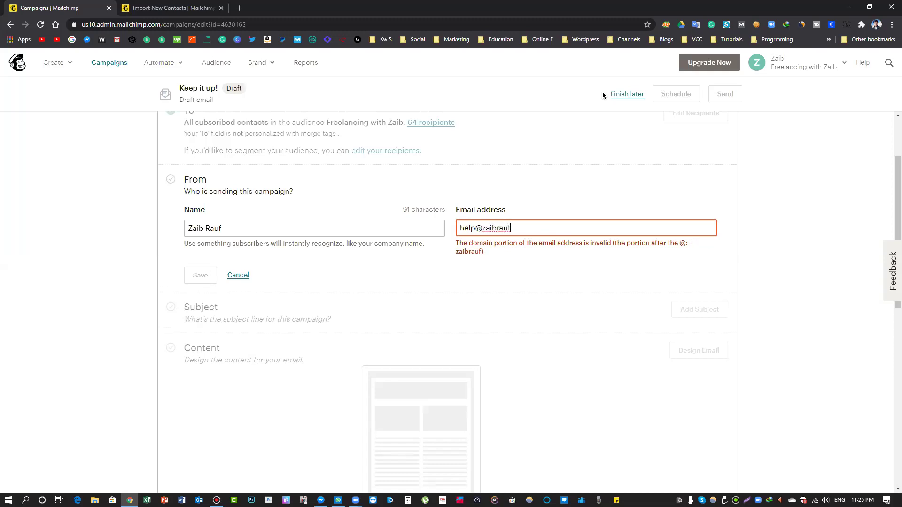
text(com)
key(BackSpace)
key(BackSpace)
key(BackSpace)
text(com)
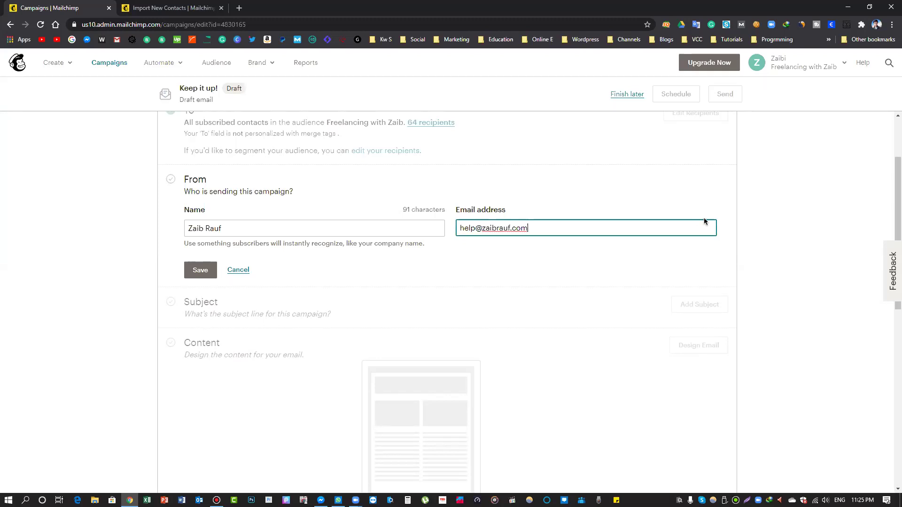
click(779, 237)
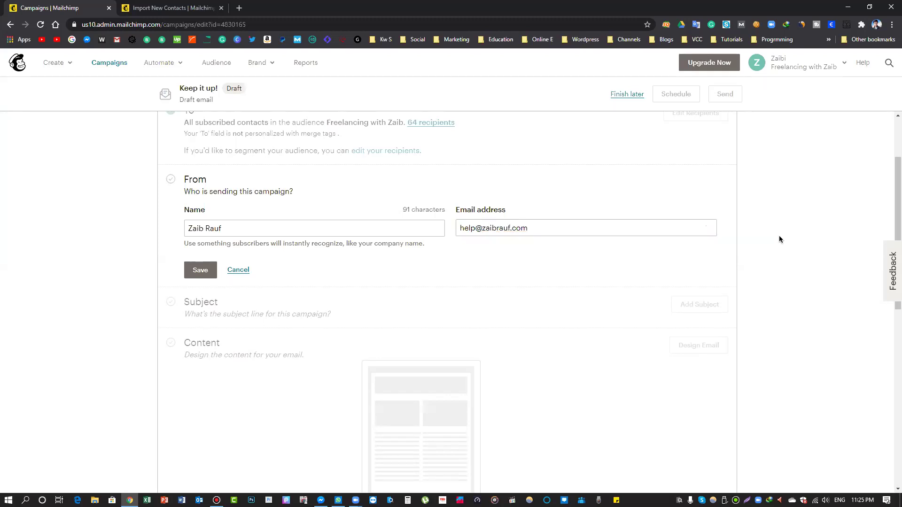
click(202, 269)
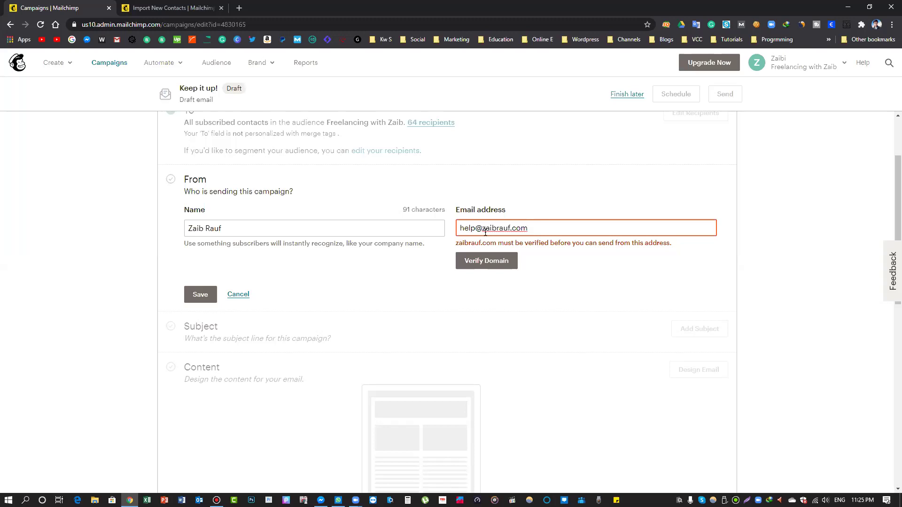
Skip domain verification and change the sender address to a Gmail address, then save
click(500, 260)
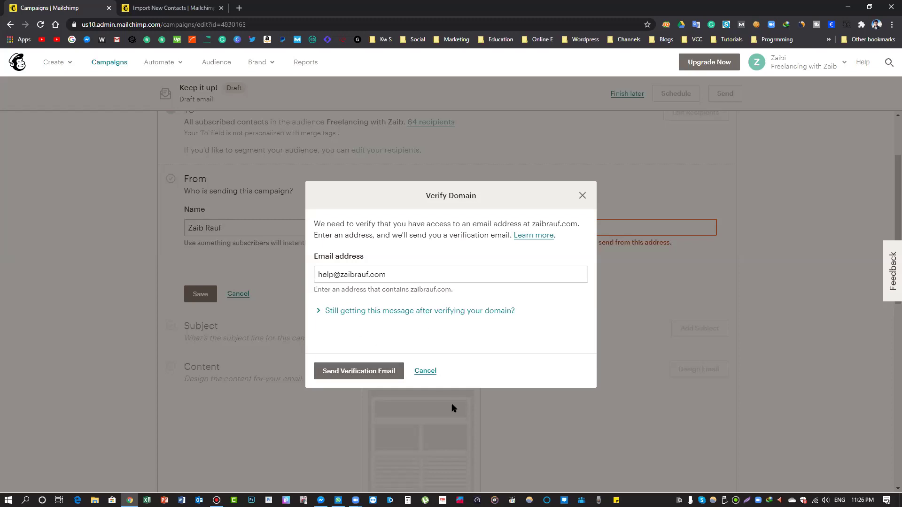
click(428, 371)
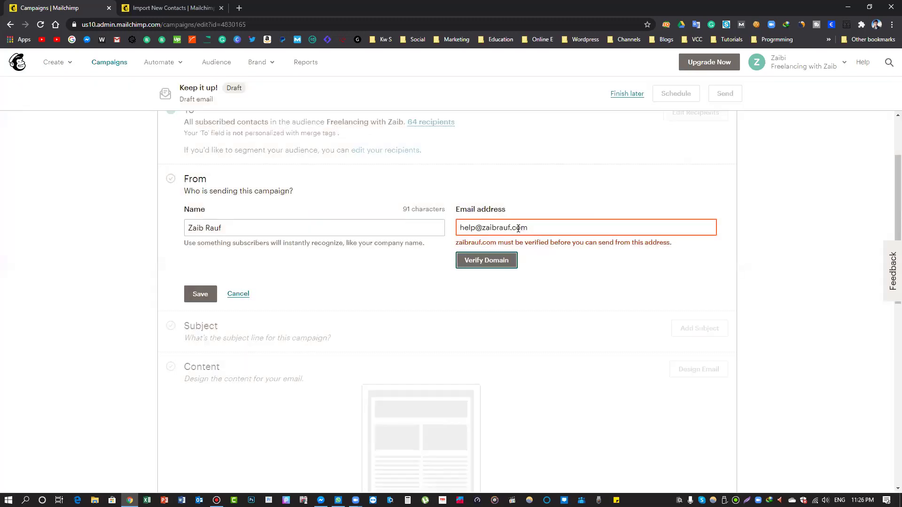
click(481, 229)
key(BackSpace)
key(BackSpace)
key(BackSpace)
key(BackSpace)
key(BackSpace)
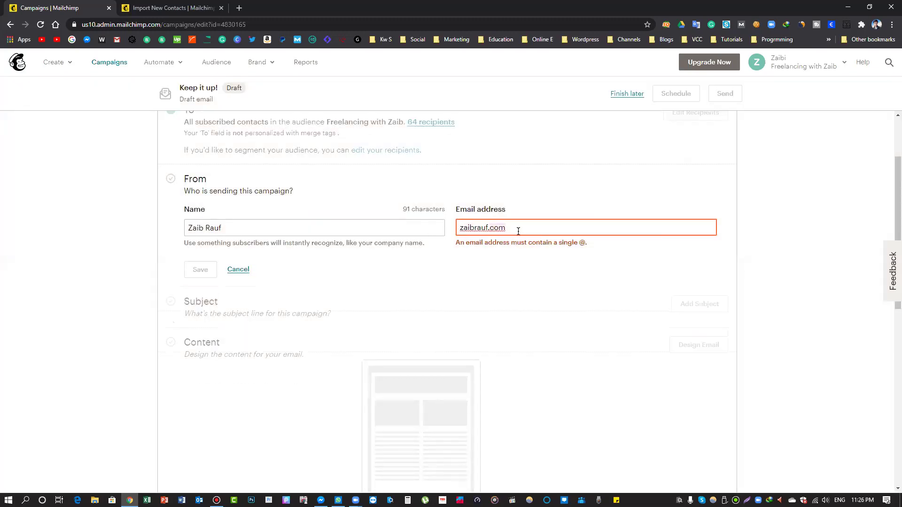
key(BackSpace)
key(BackSpace)
key(BackSpace)
key(BackSpace)
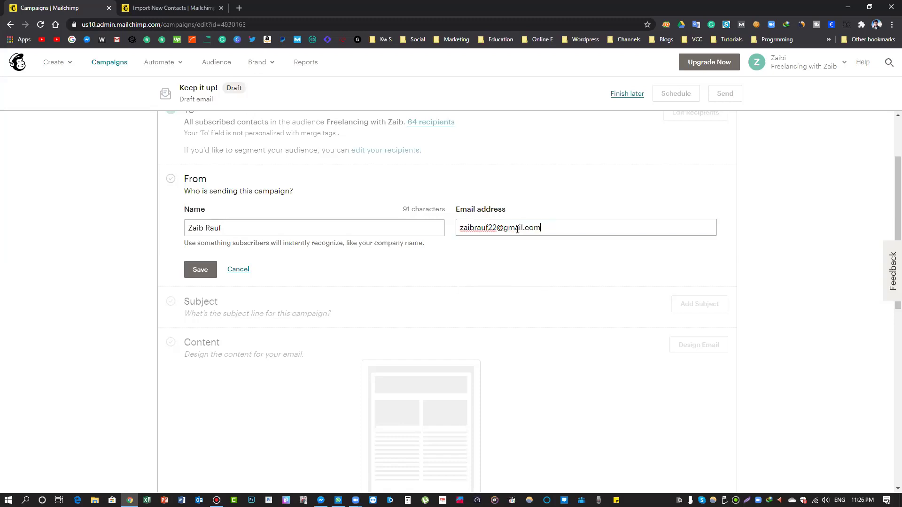
click(191, 274)
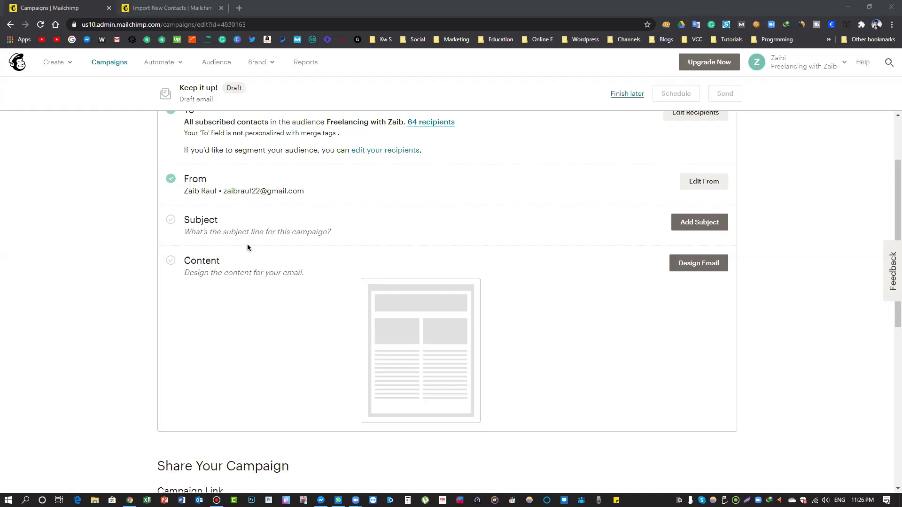
Set the subject to 'Get ready to become a professional email marketing expert' with a smiley
click(685, 228)
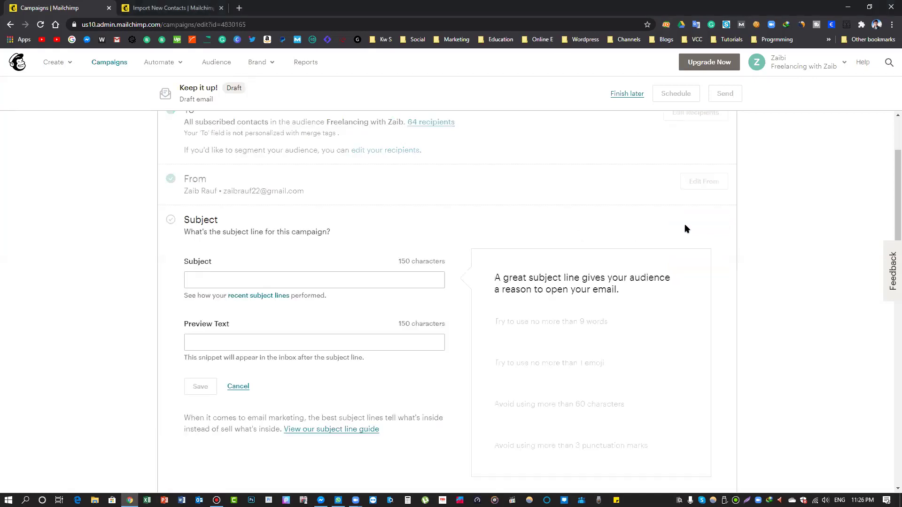
click(338, 186)
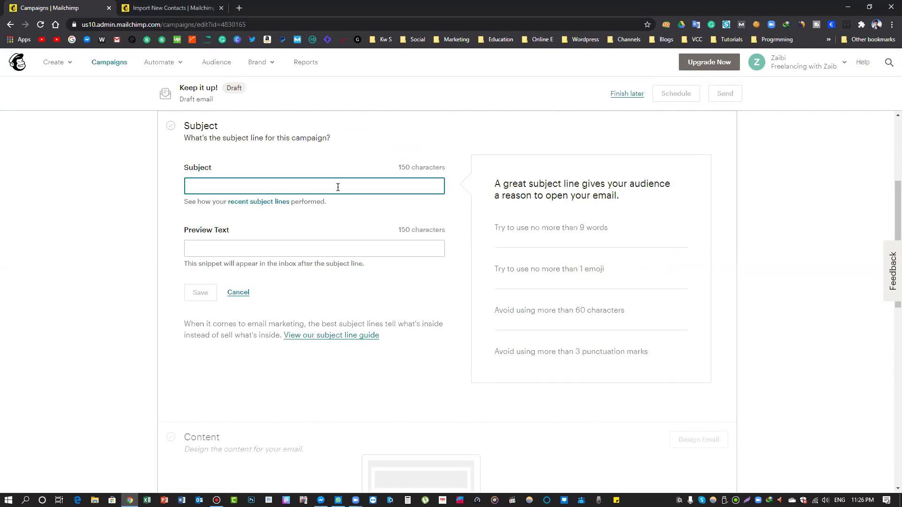
text(Get)
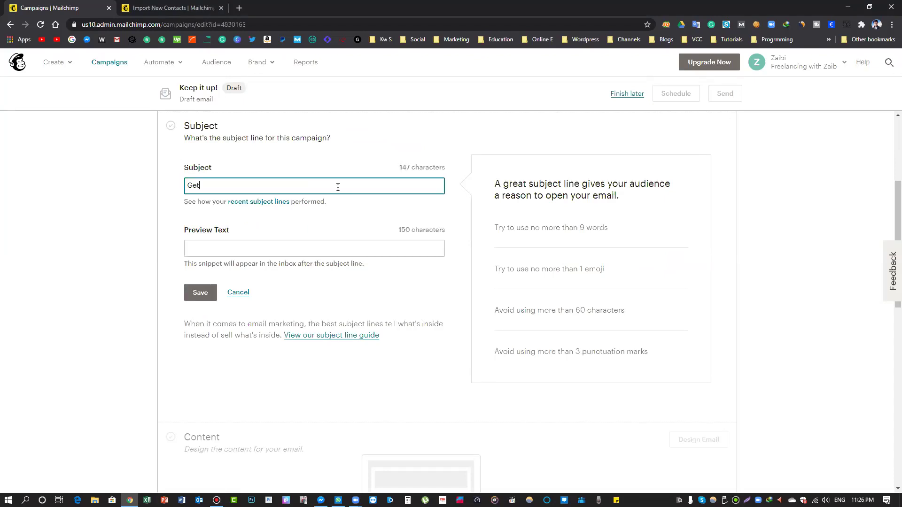
text( ready to be)
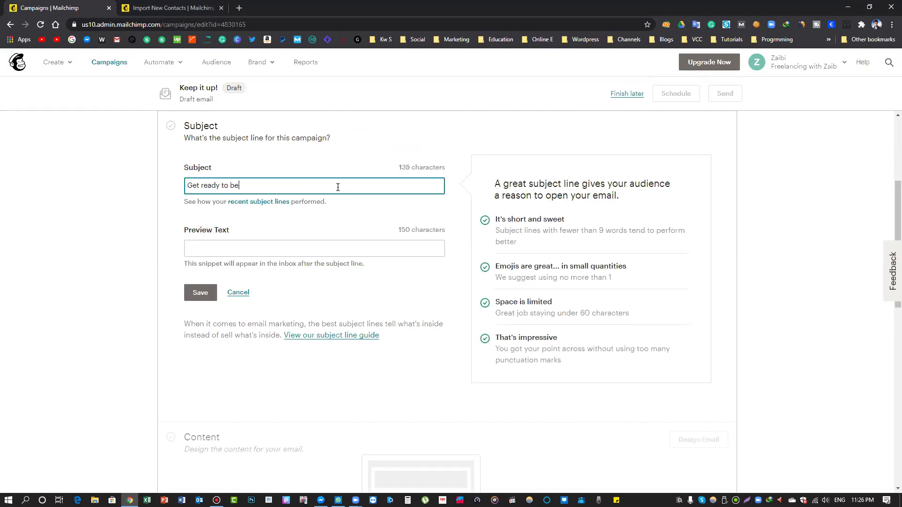
text(come a professiona email marketinfg)
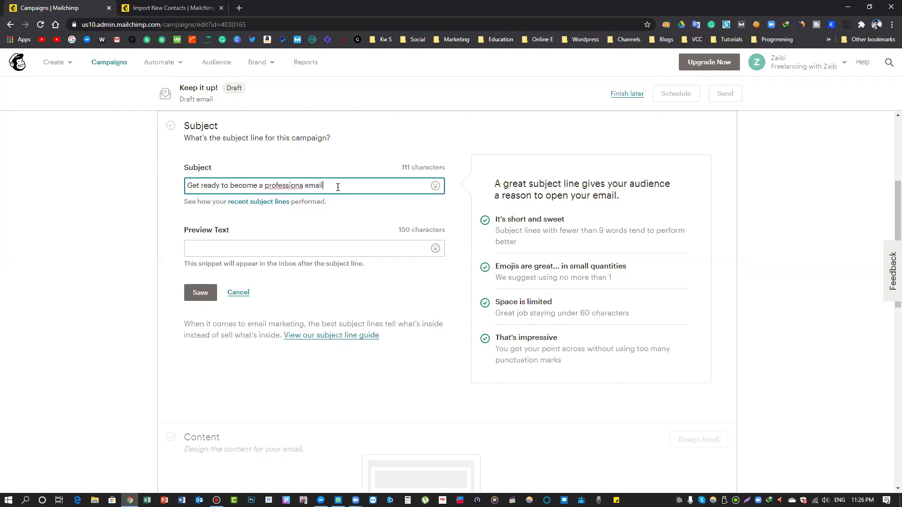
key(BackSpace)
key(BackSpace)
text(g exper)
right_click(285, 186)
click(310, 214)
click(435, 185)
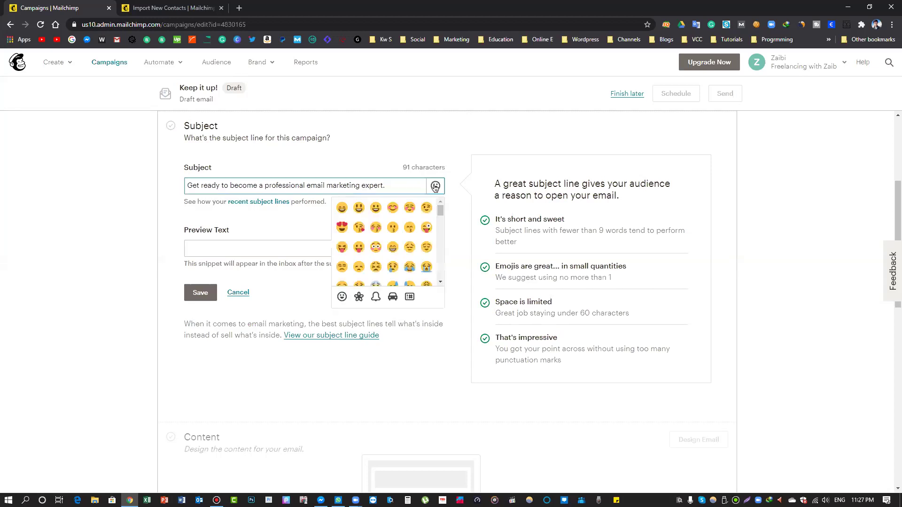
click(234, 249)
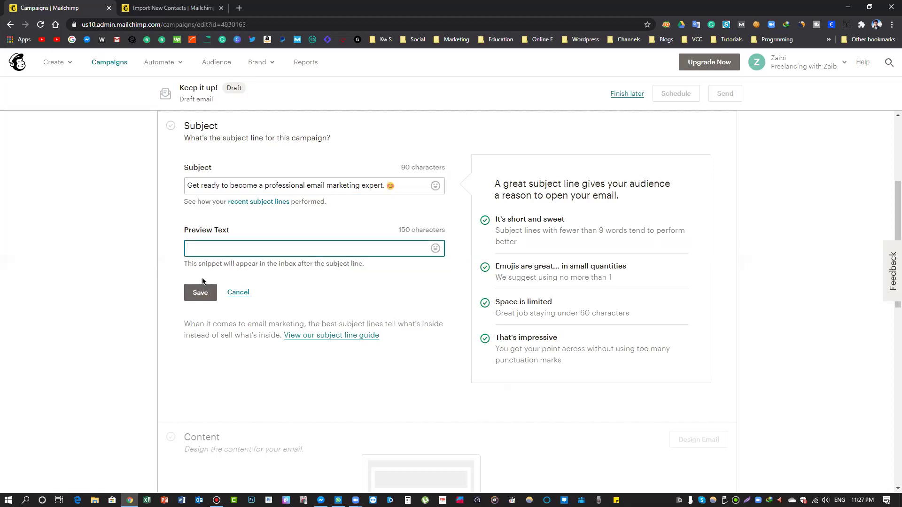
Add preview text inviting readers to become an Email Marketing Expert, and save
drag(188, 264, 361, 267)
click(361, 267)
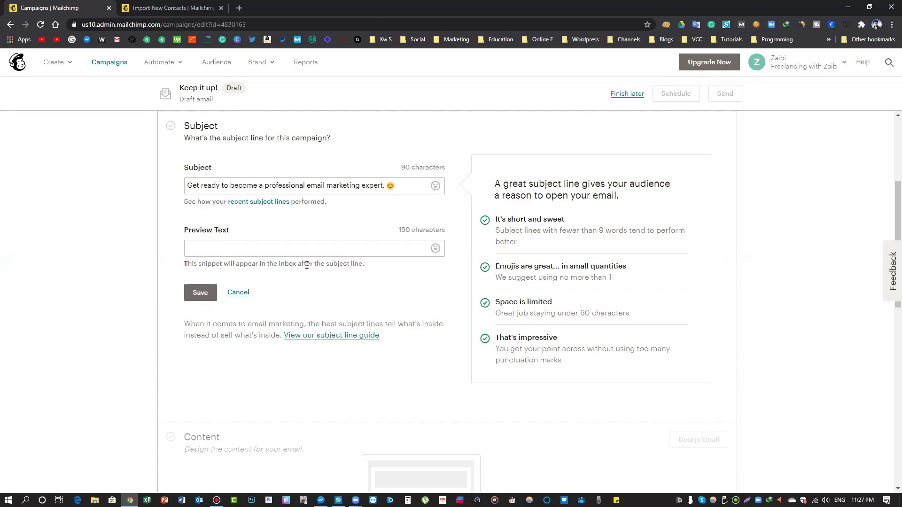
click(312, 253)
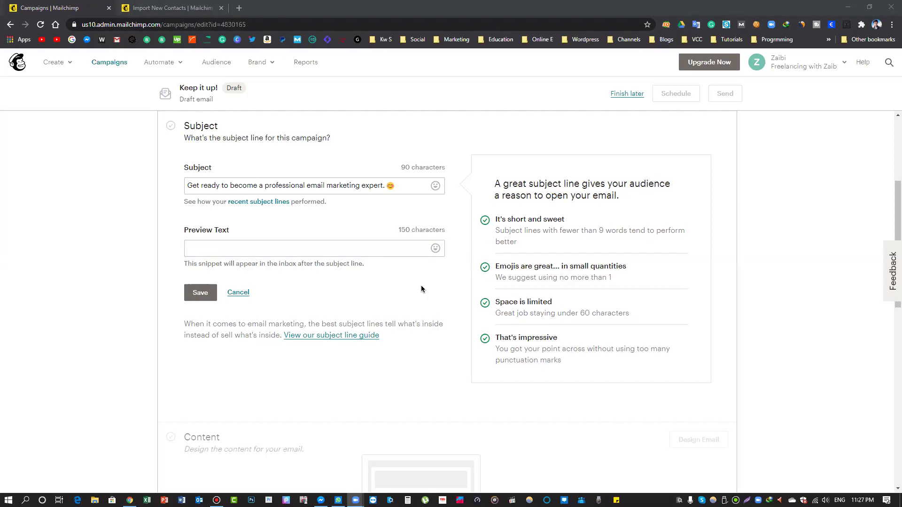
click(291, 256)
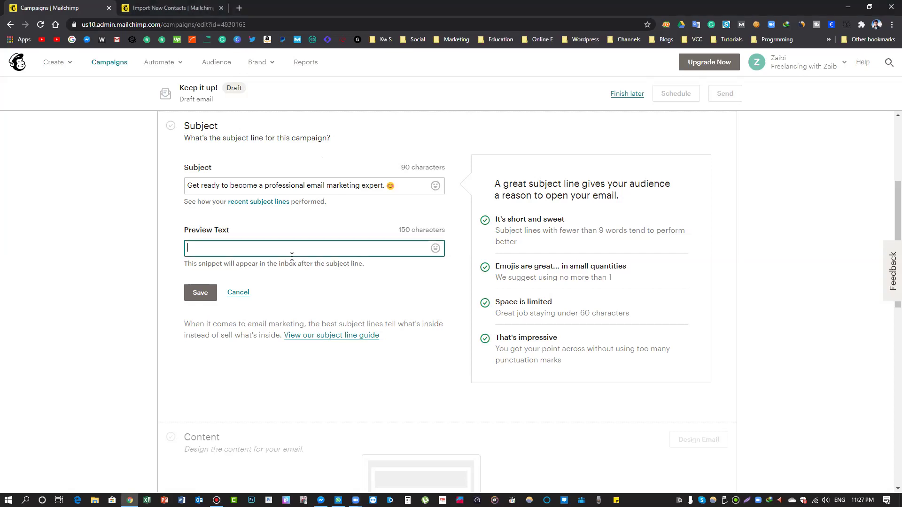
text(Here is a chance for you tif you wanty)
key(BackSpace)
text(to become a )
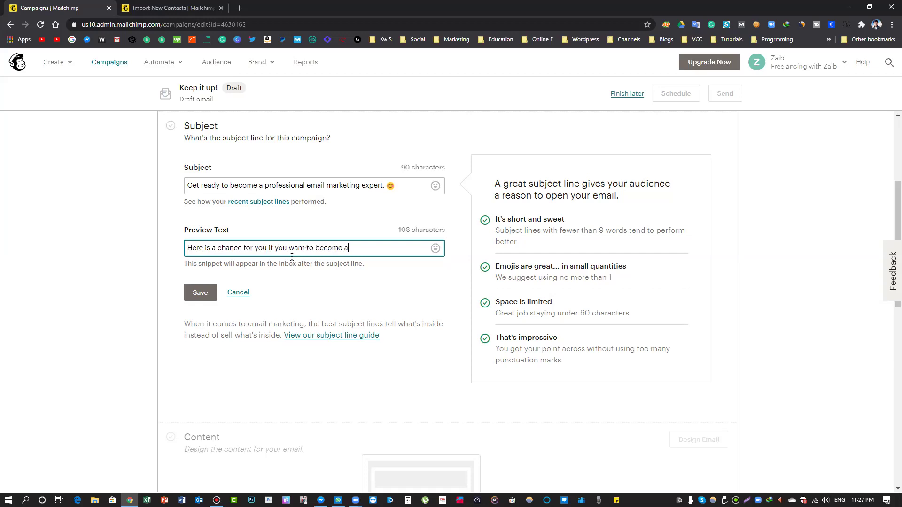
text(Email Marketing Expert in)
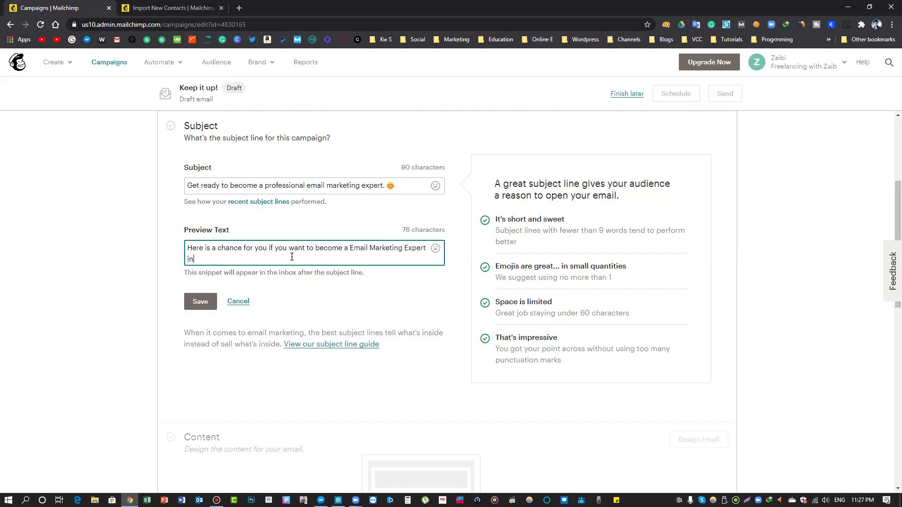
text( no time. just open the link to contact with us)
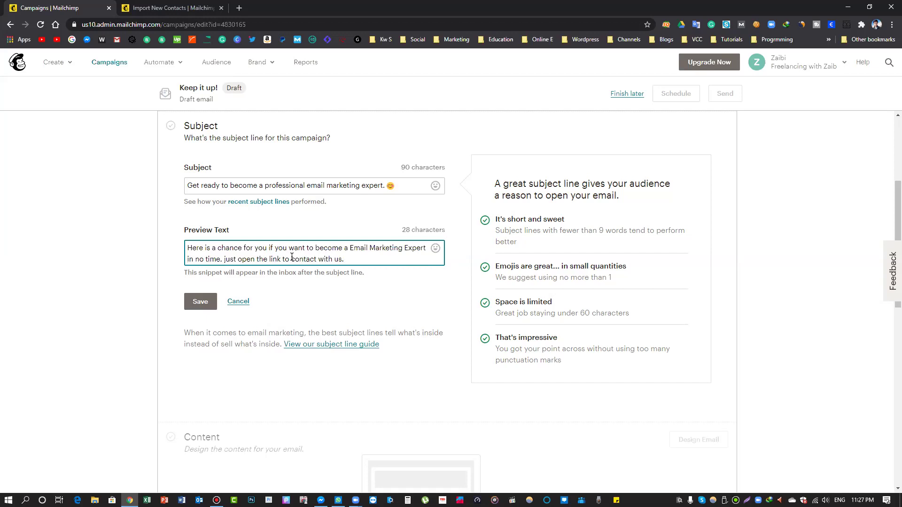
text(.)
click(196, 302)
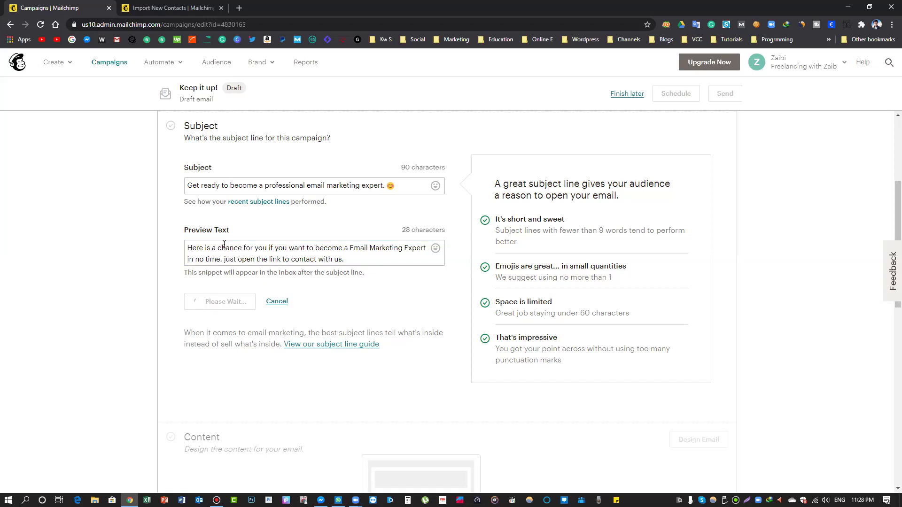
scroll(225, 224, up, 1)
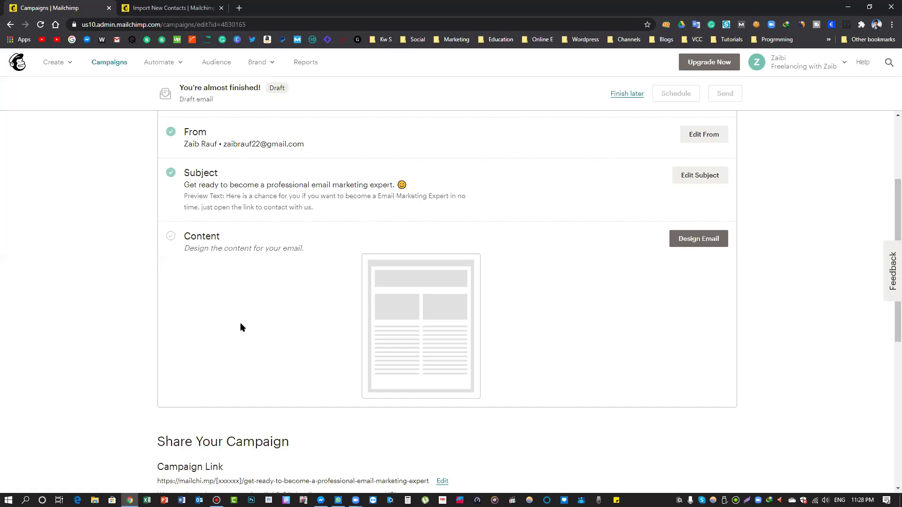
click(697, 239)
Browse the layout templates and choose the Basic 1 Column template
click(713, 246)
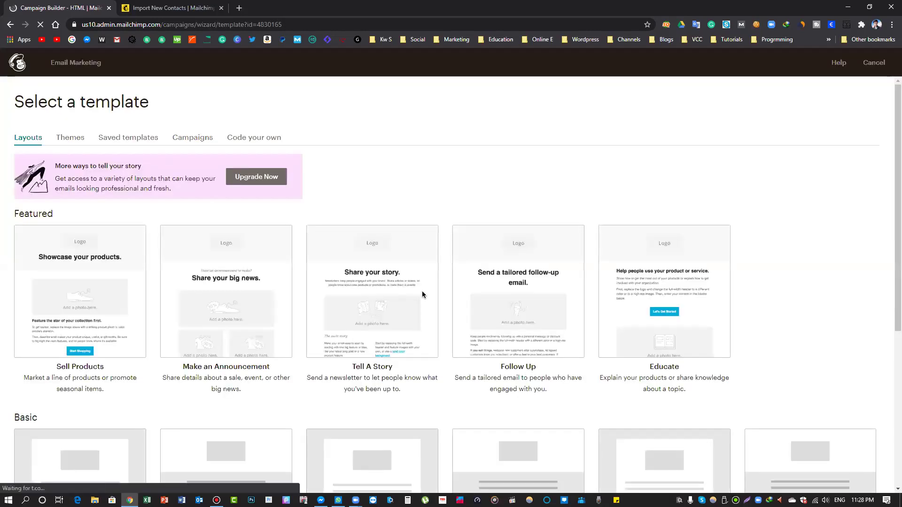
mouse_move(421, 294)
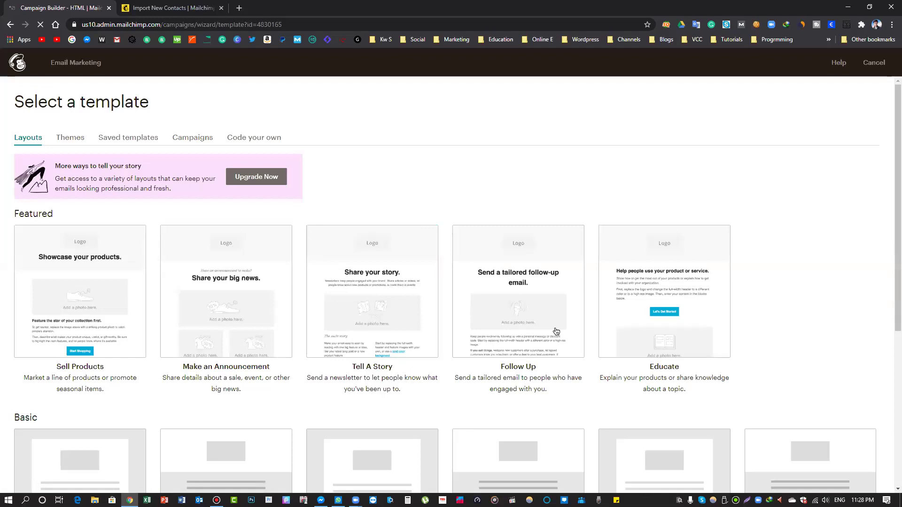
scroll(215, 416, down, 5)
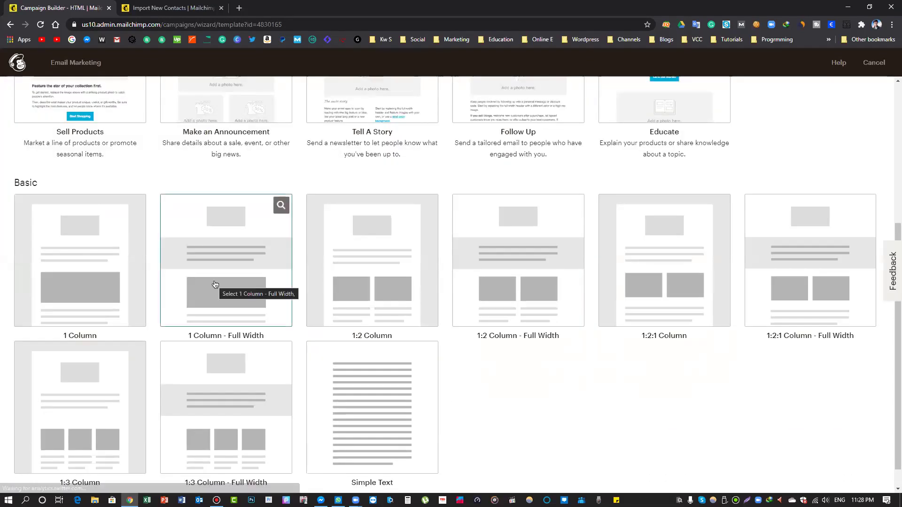
scroll(350, 333, up, 2)
scroll(329, 329, down, 3)
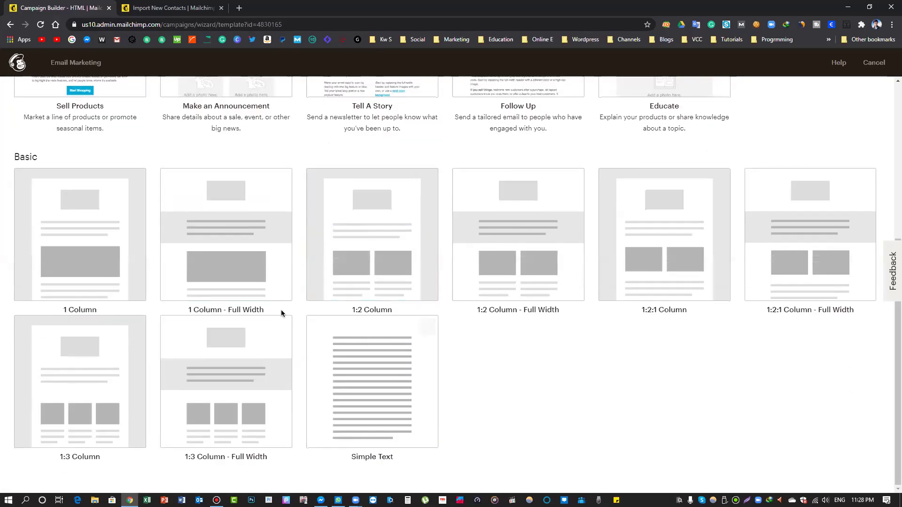
scroll(329, 221, up, 4)
scroll(318, 249, down, 4)
click(100, 251)
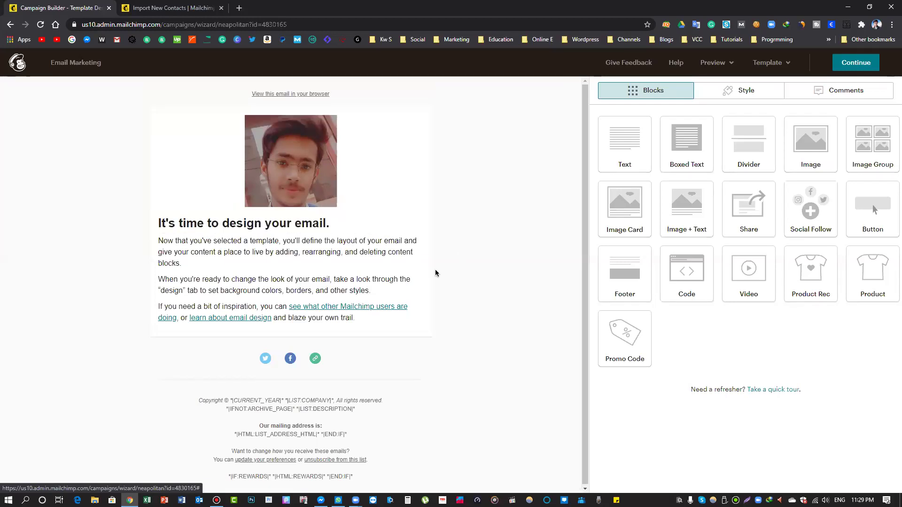
Switch the layout to the 1 Column - Full Width template
click(9, 24)
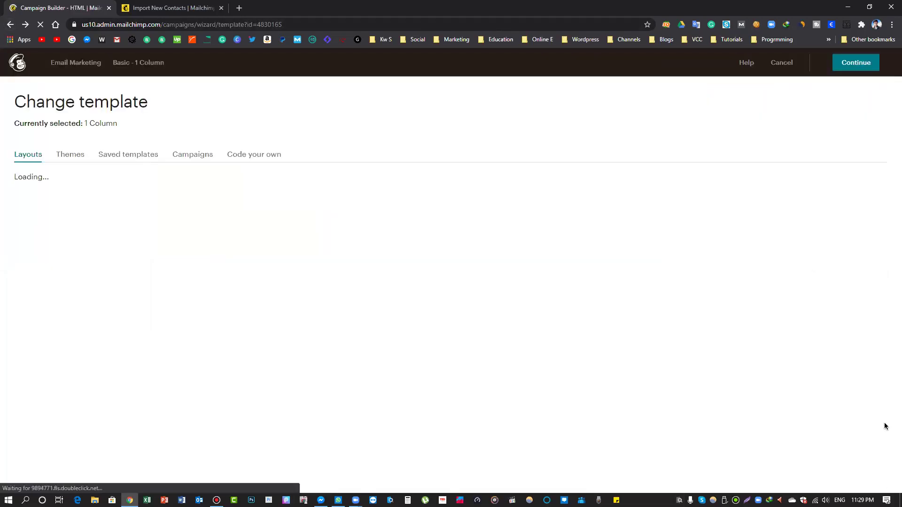
scroll(569, 374, down, 5)
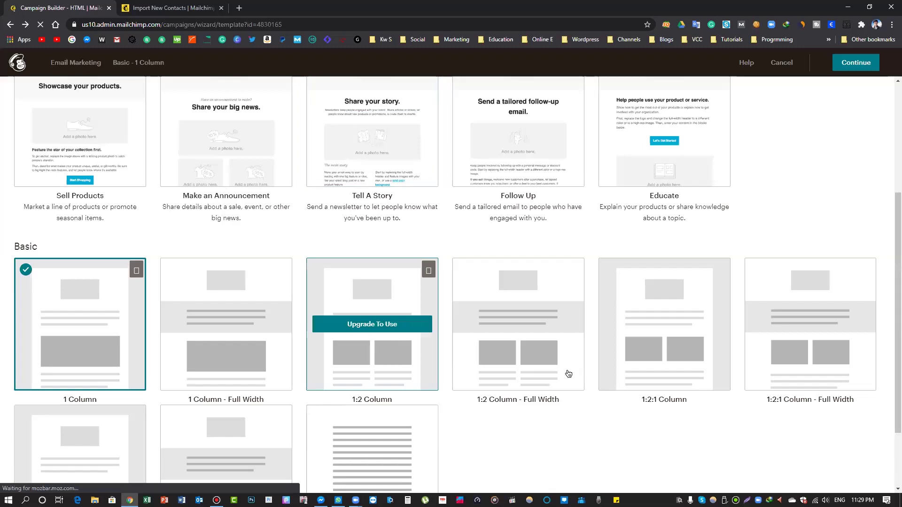
scroll(609, 430, down, 2)
click(220, 246)
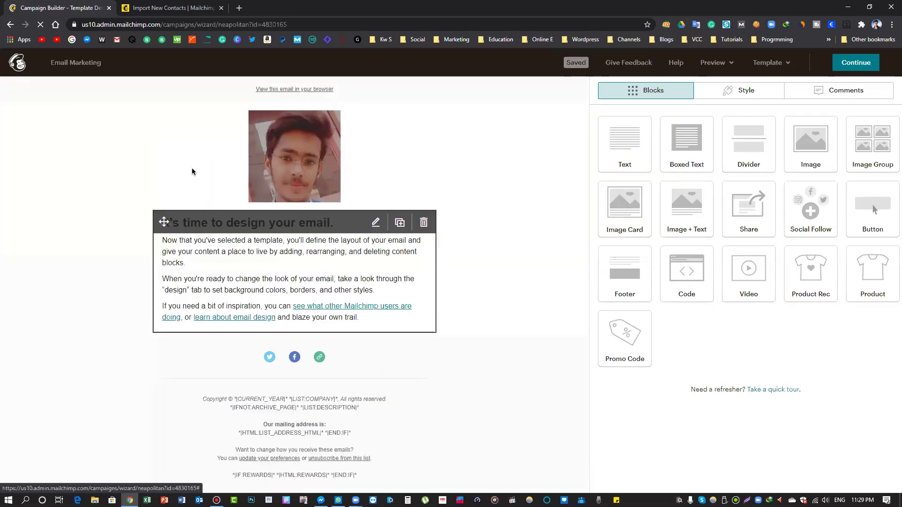
Delete the photo block, leaving the starter text block at the top
click(424, 118)
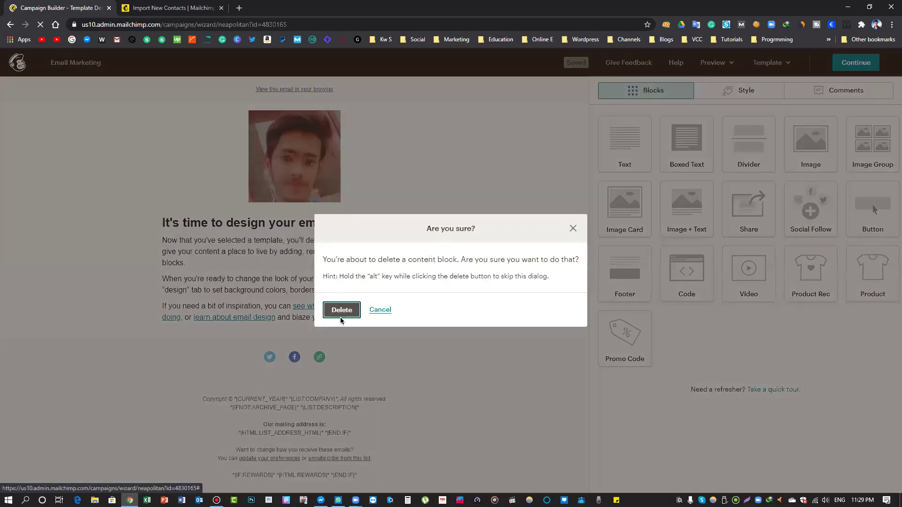
click(341, 314)
click(342, 310)
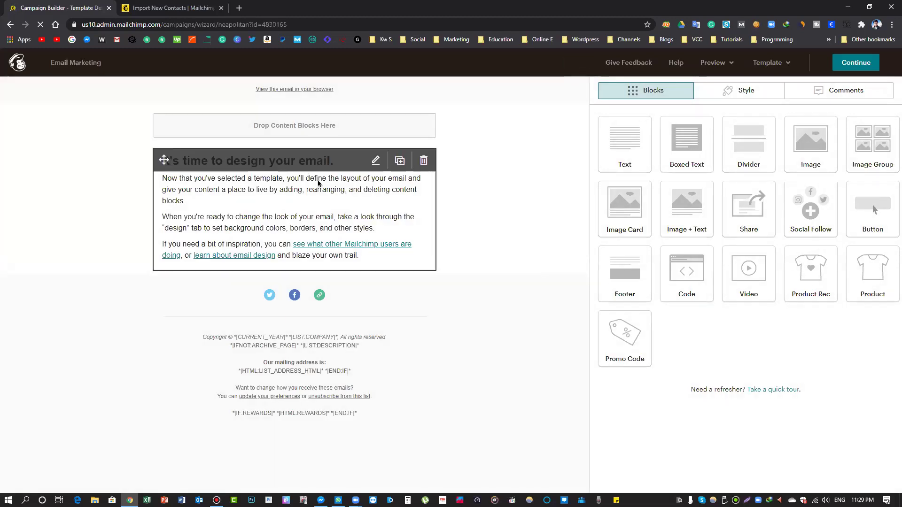
click(375, 161)
Type 'Want to become an Email Marketing Expert?' over the starter heading
drag(709, 183, 757, 177)
drag(627, 181, 597, 177)
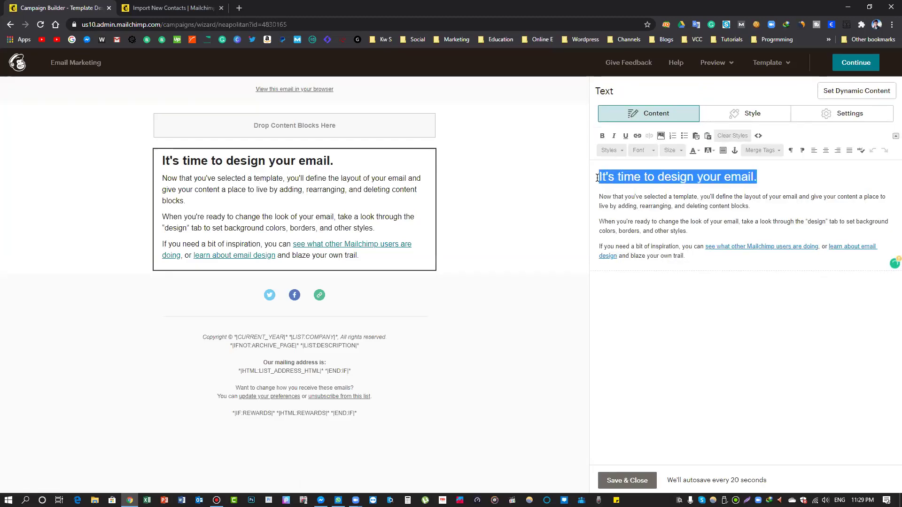
text(nt top become a)
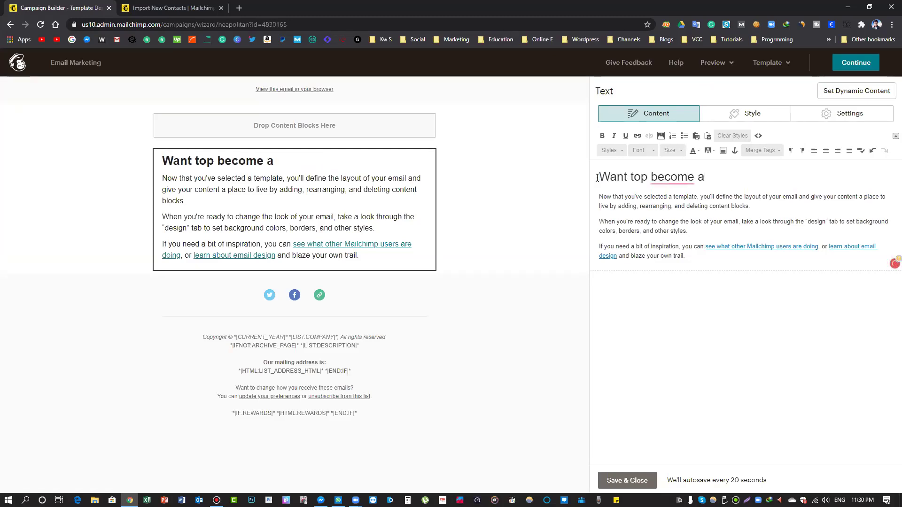
key(BackSpace)
text(n)
key(BackSpace)
key(BackSpace)
text(n E)
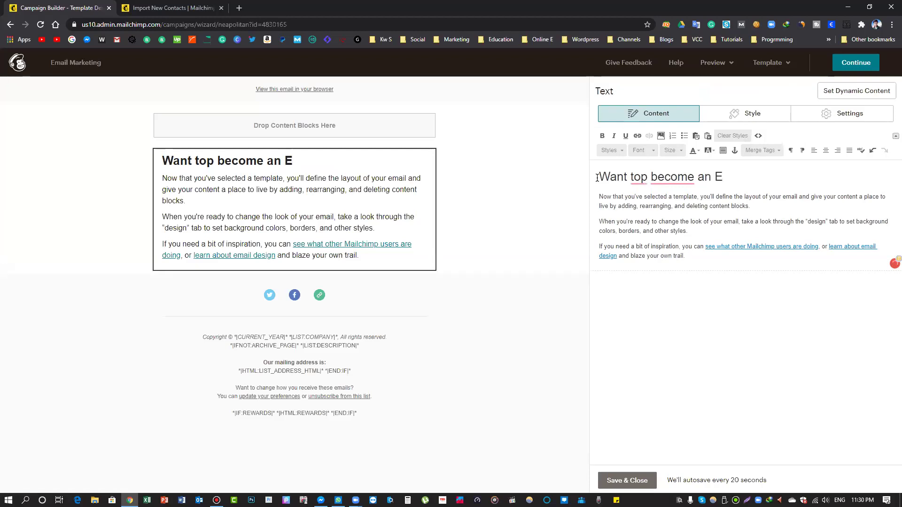
text(m)
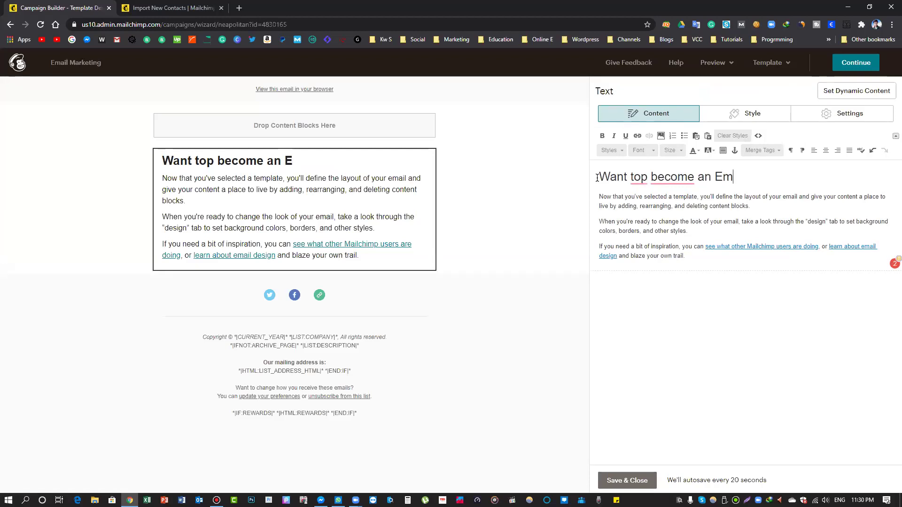
text(ail Marketing Expert/)
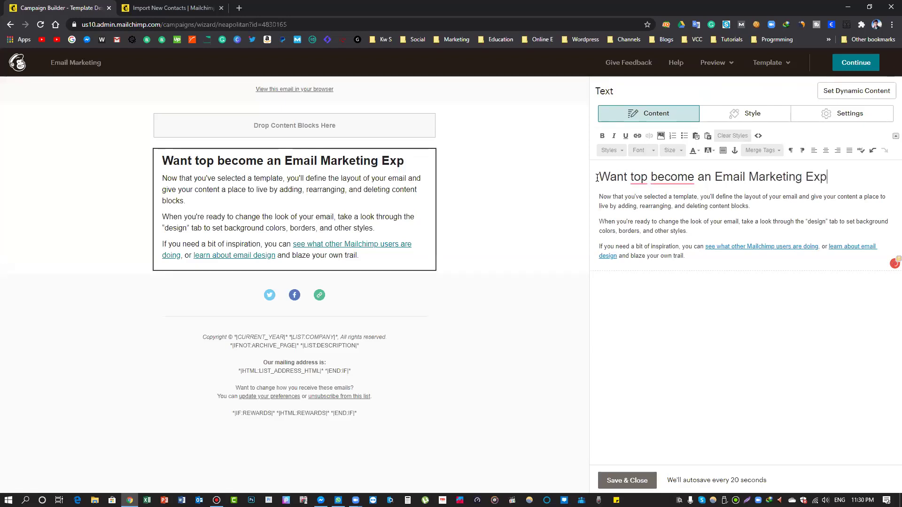
key(BackSpace)
text(?)
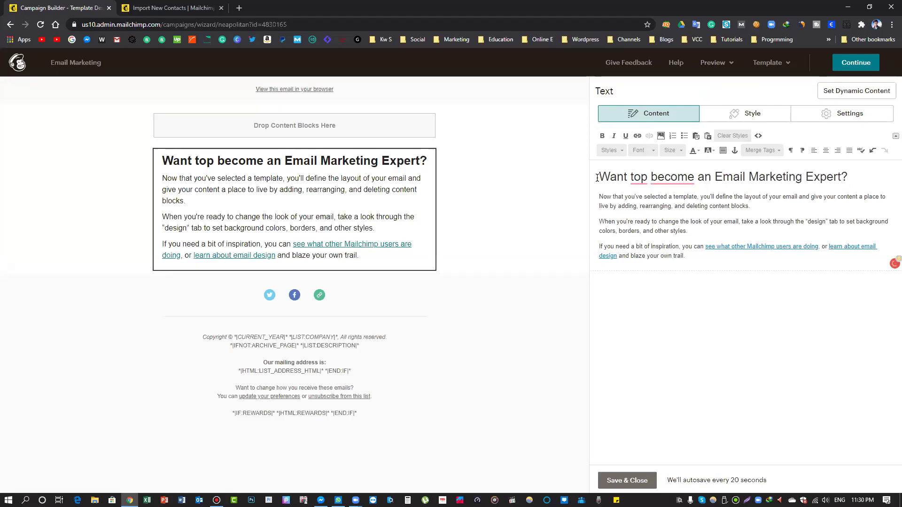
Fix the heading's remaining typos, accepting Grammarly's 'to become' suggestion
click(634, 184)
key(BackSpace)
key(BackSpace)
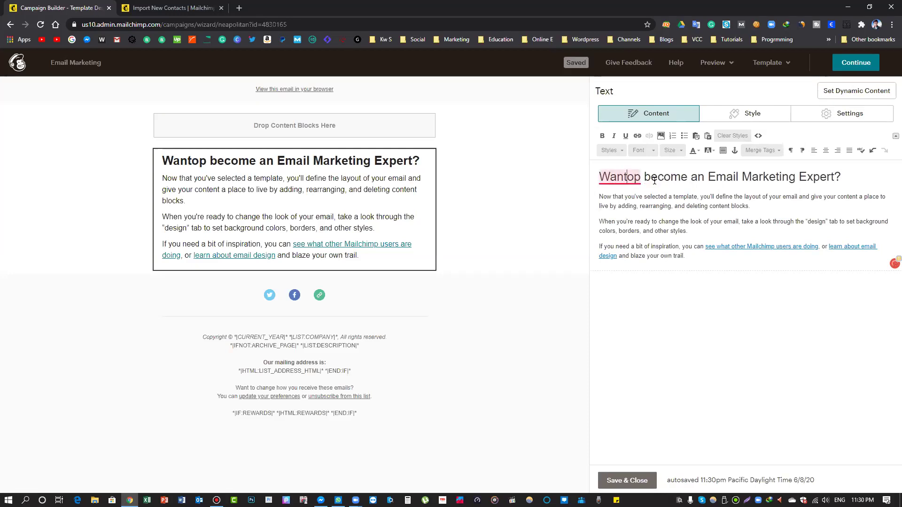
click(658, 177)
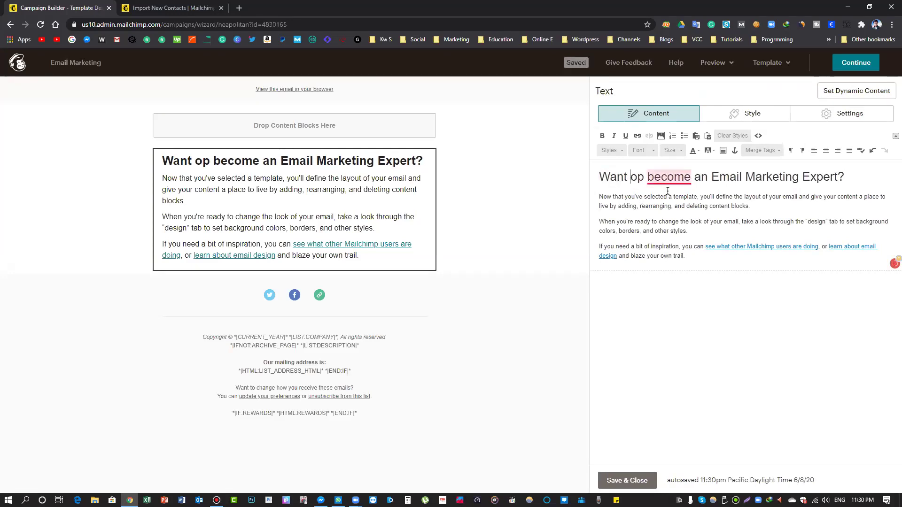
click(673, 196)
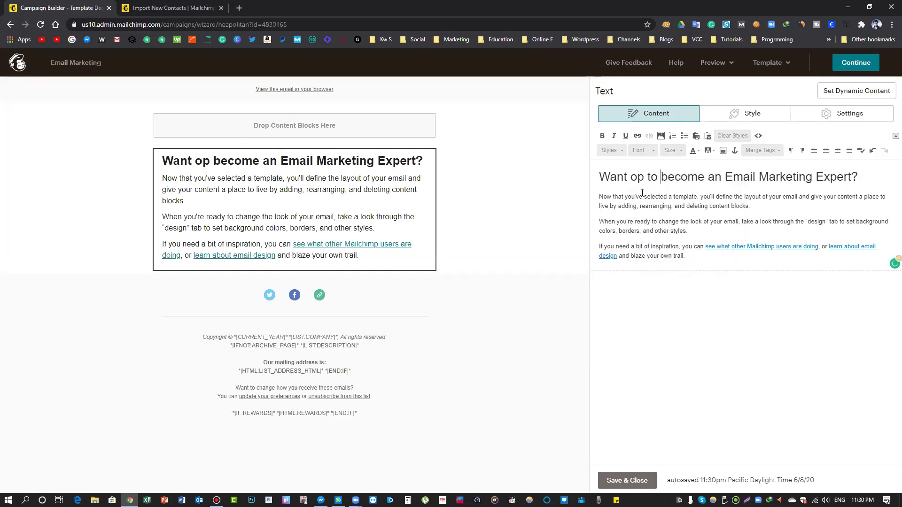
click(643, 179)
key(BackSpace)
key(BackSpace)
key(BackSpace)
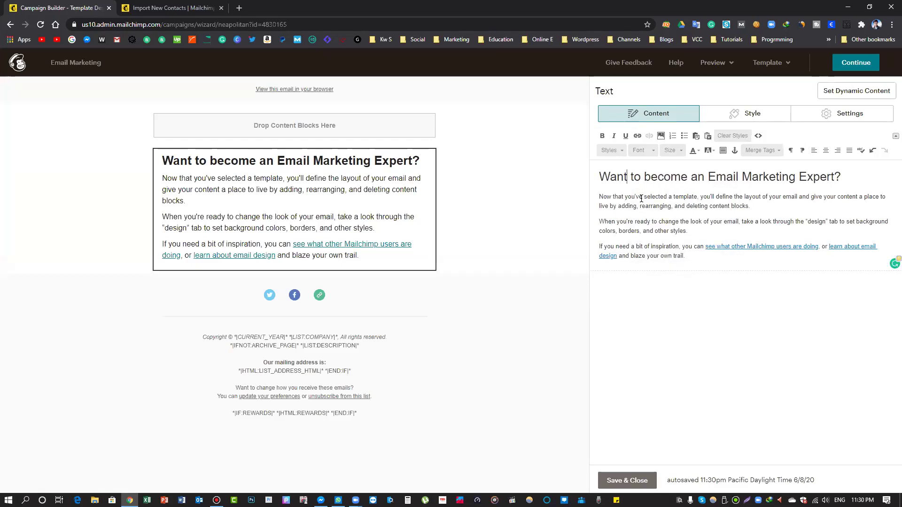
drag(599, 197, 758, 205)
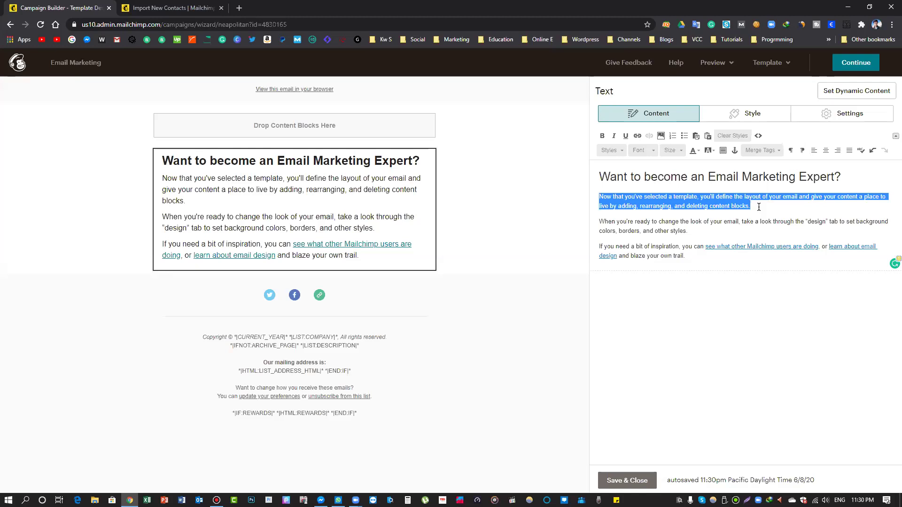
Write the Roman Urdu course invitation paragraph and accept Grammarly's 'emial' to 'email' fix
text(Agar aap bhi emial marketing k expert banna chahty ahyan to abh is link par click akr k ha say rabta karyn ya hamar acourse join )
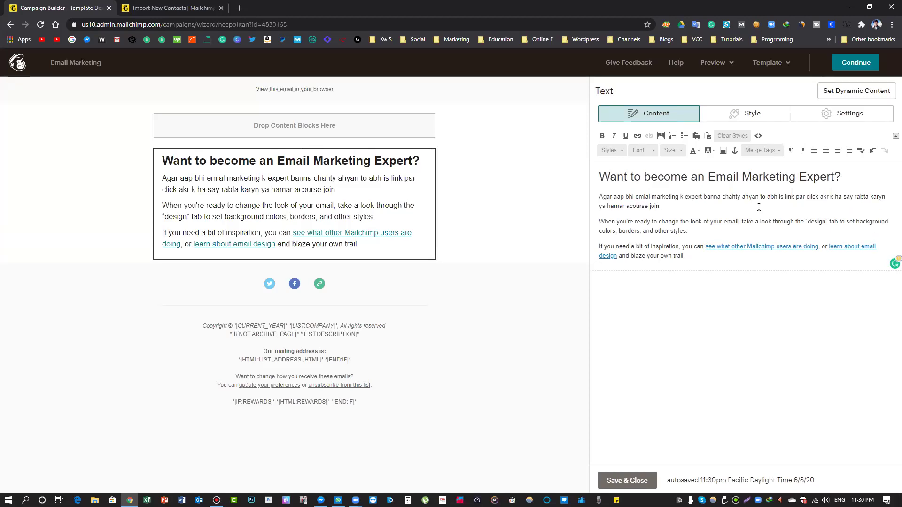
text(karyn or aik achy Email marktin)
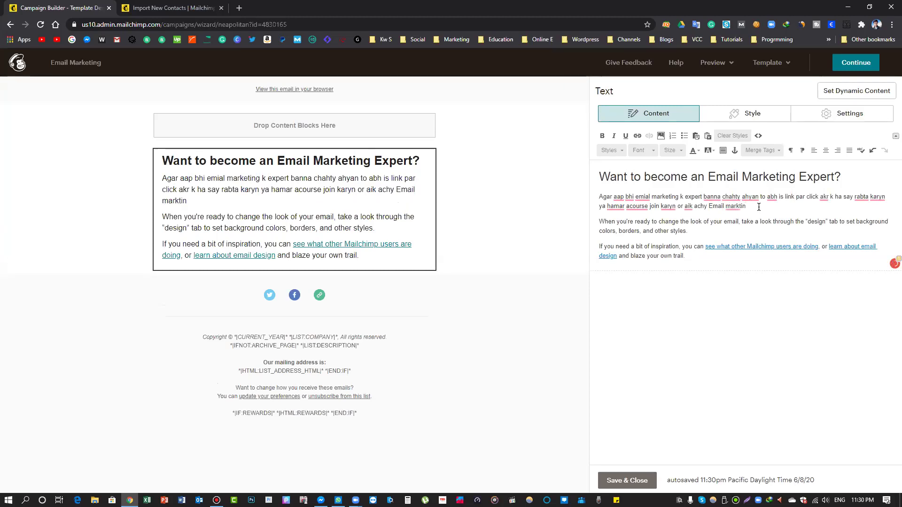
text(g k exper)
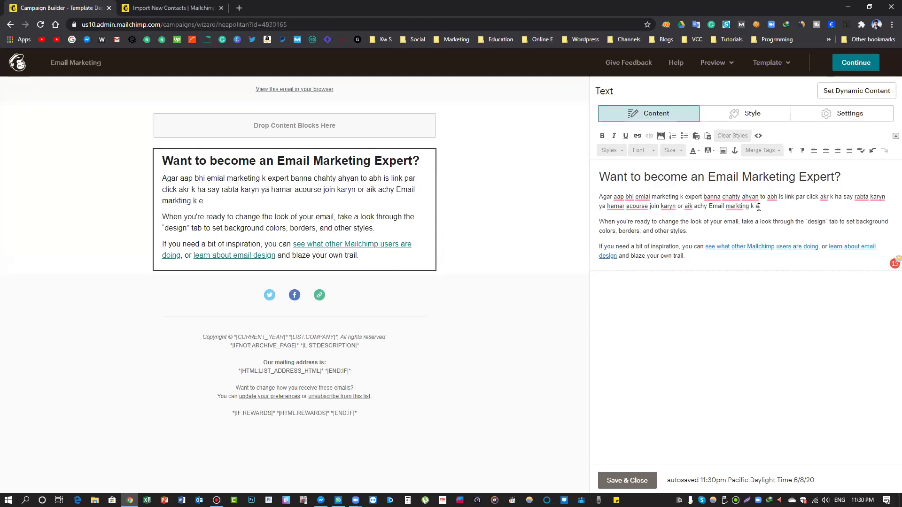
text(t banyn)
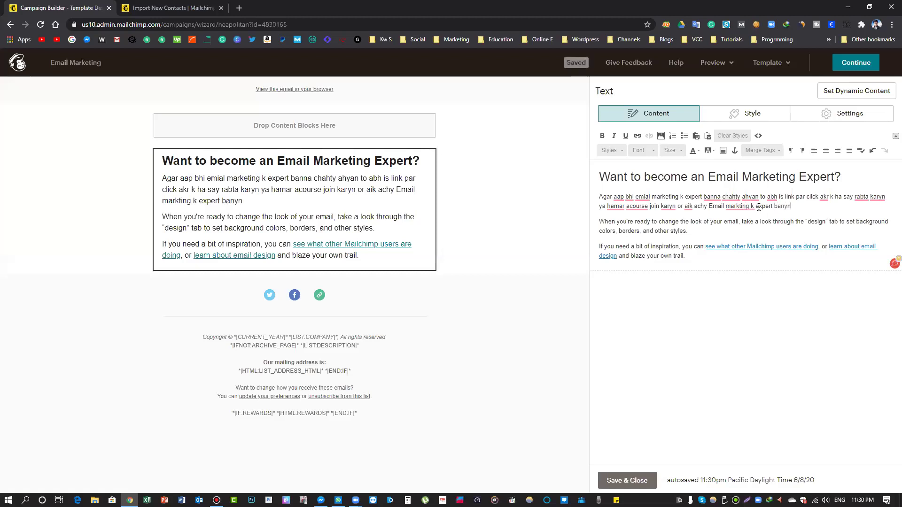
text(.)
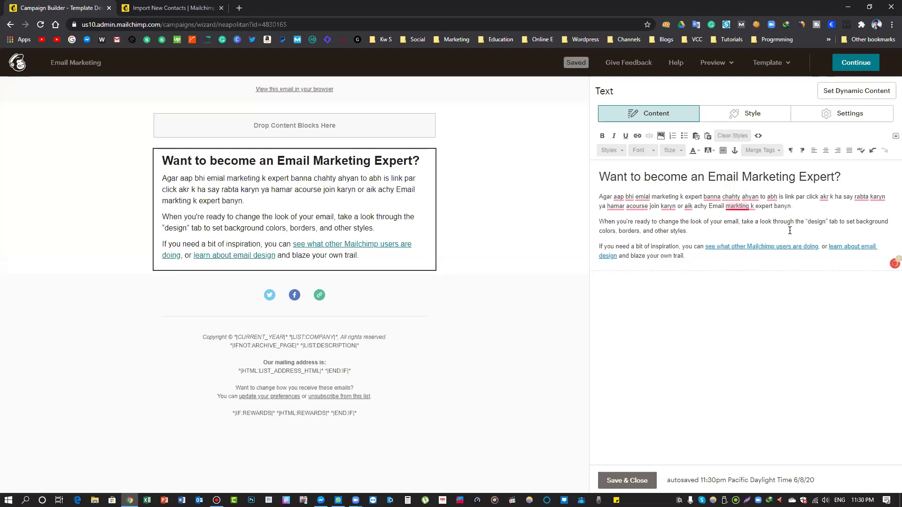
click(644, 211)
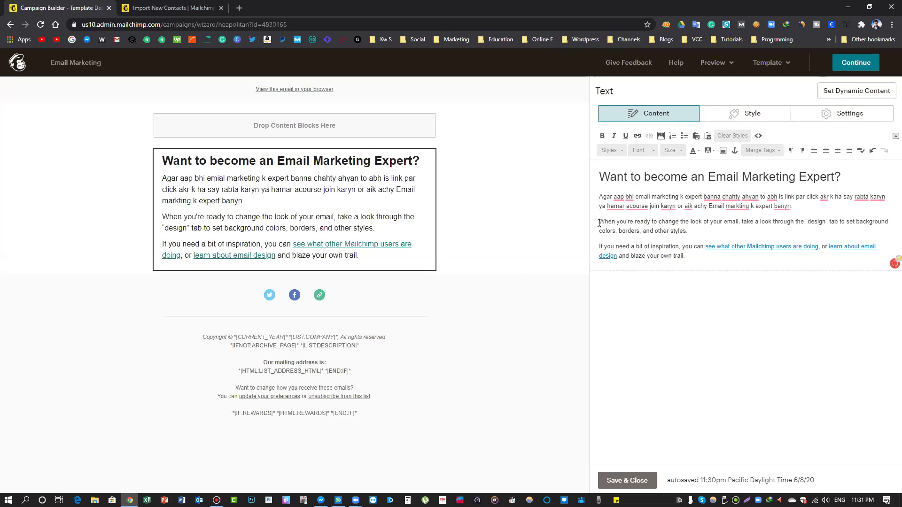
Replace the second paragraph with a contact-platforms line followed by 'Here you go'
drag(600, 221, 687, 233)
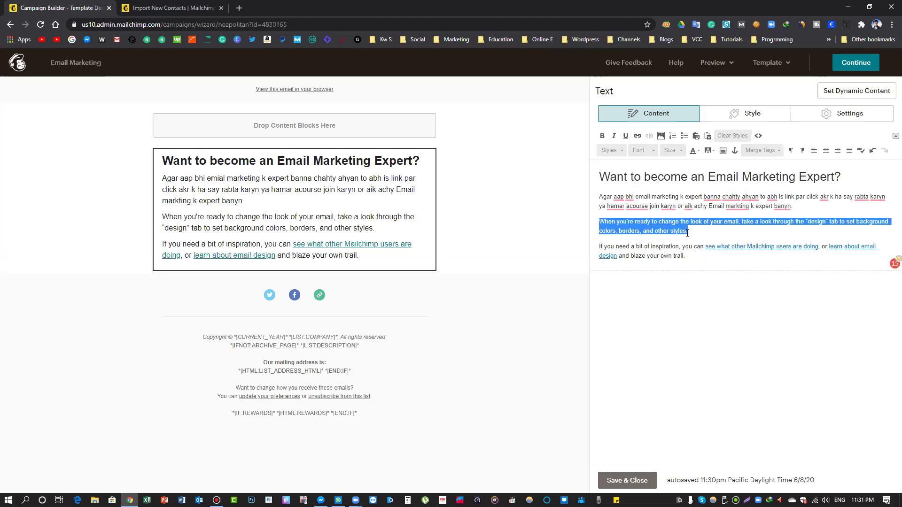
key(BackSpace)
text(You can contact wi)
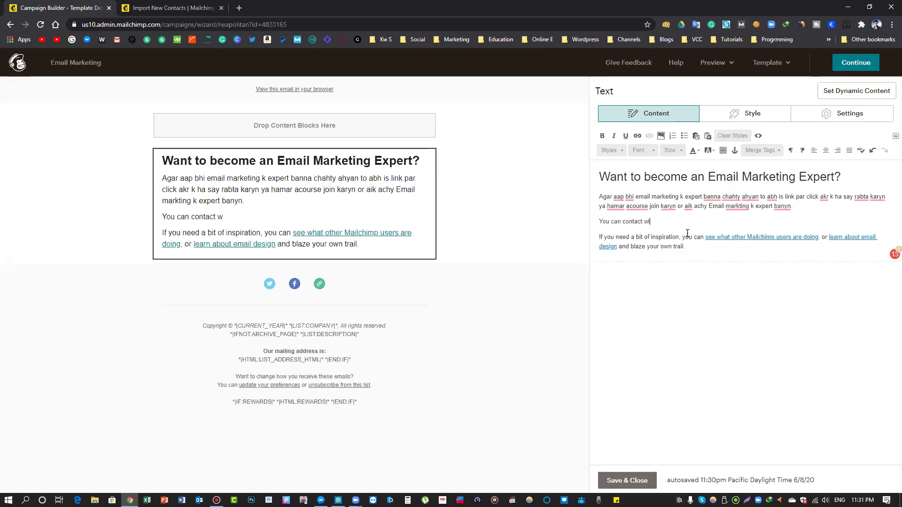
text(th us thorugh)
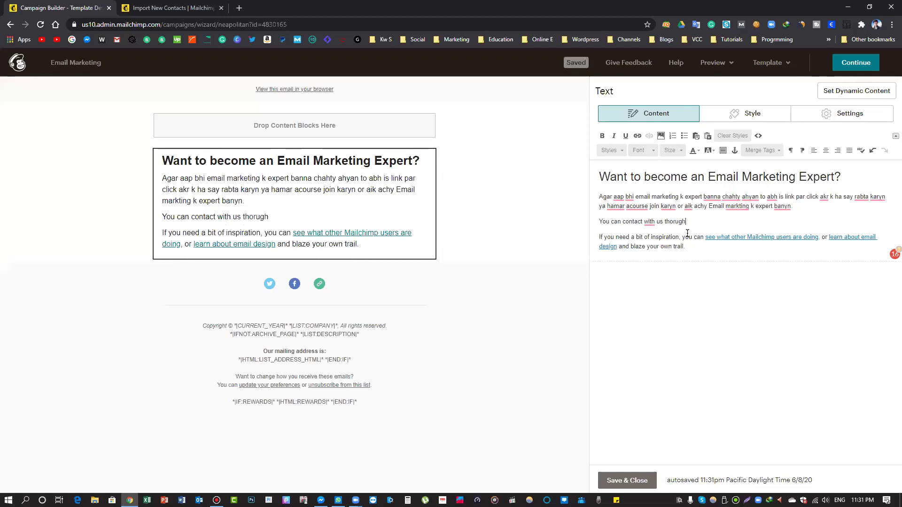
key(BackSpace)
key(BackSpace)
key(BackSpace)
key(BackSpace)
key(BackSpace)
text(rough diff)
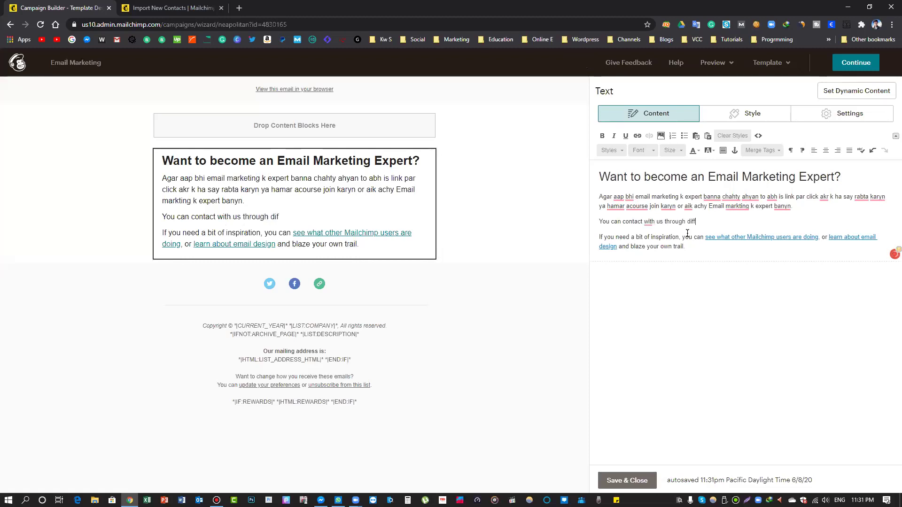
text(erent platf)
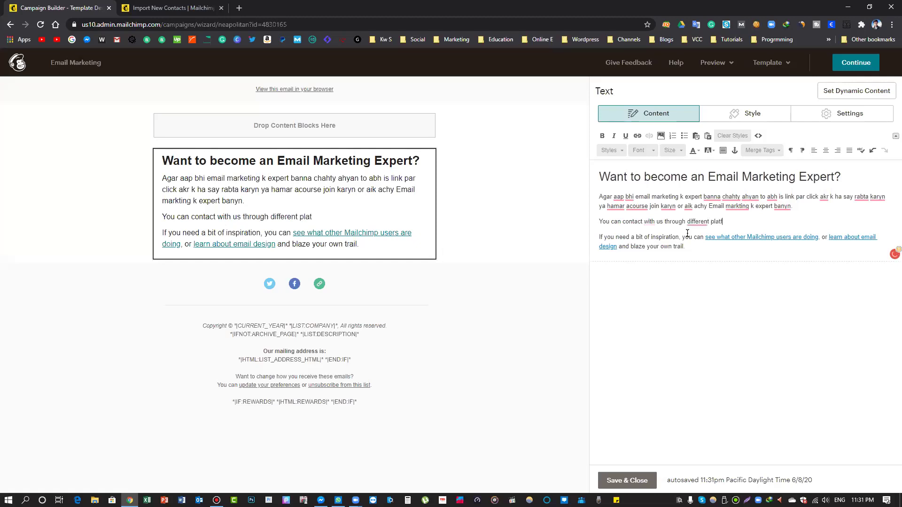
text(orm from whe)
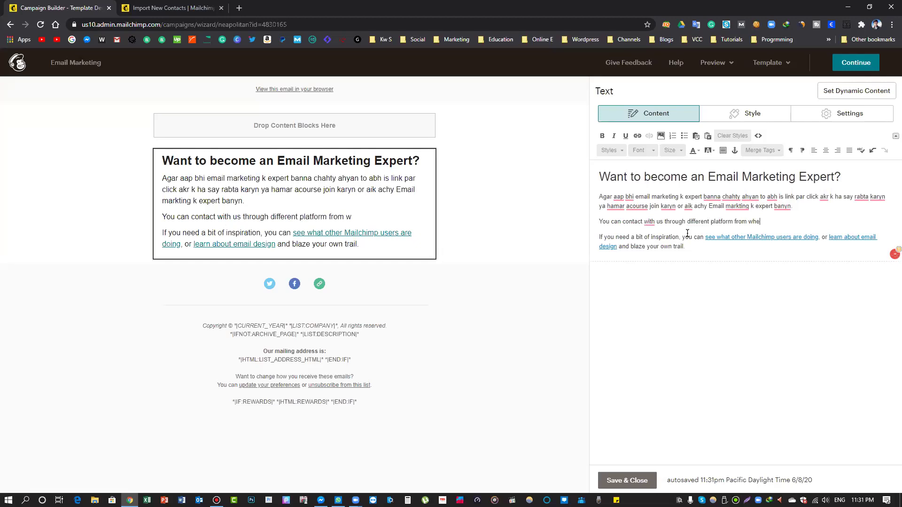
text(re you want to contact)
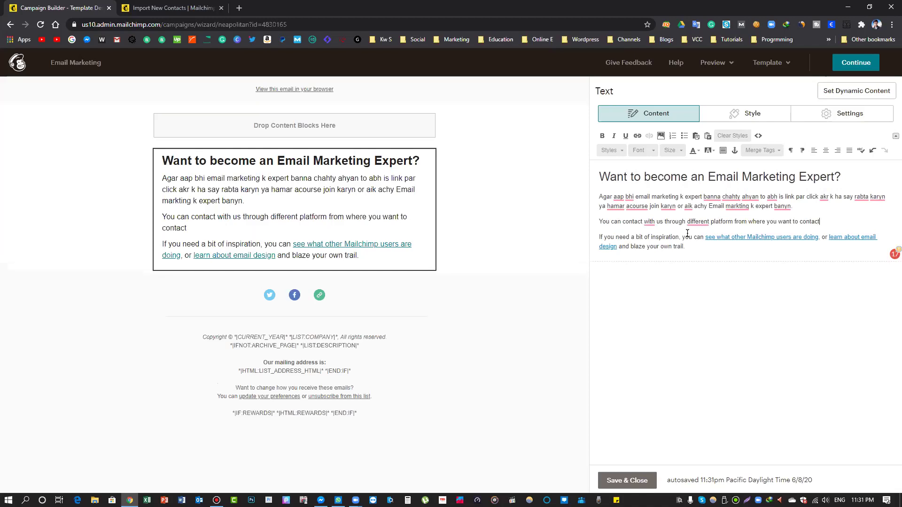
text(.)
key(Return)
text(Her)
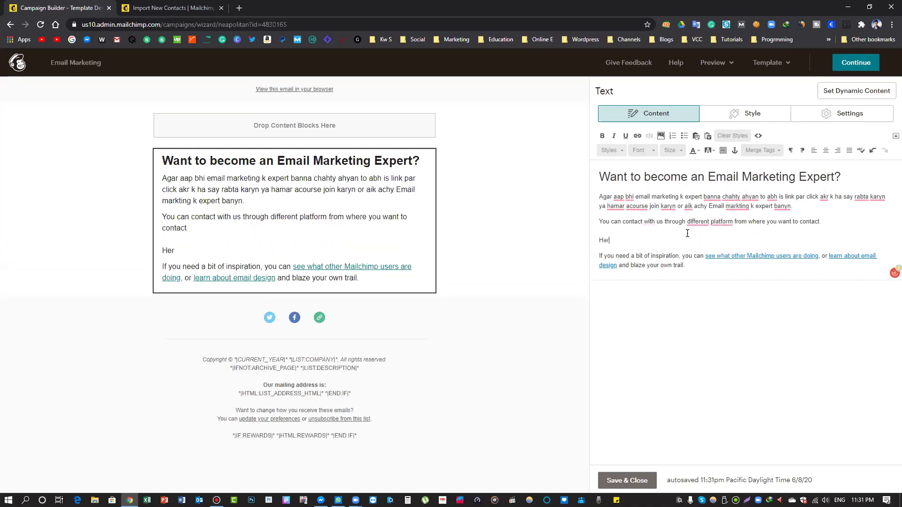
text(e you go!)
Delete the leftover paragraph, accept the 'the different platforms' fixes, and save the text
drag(683, 274, 596, 256)
key(BackSpace)
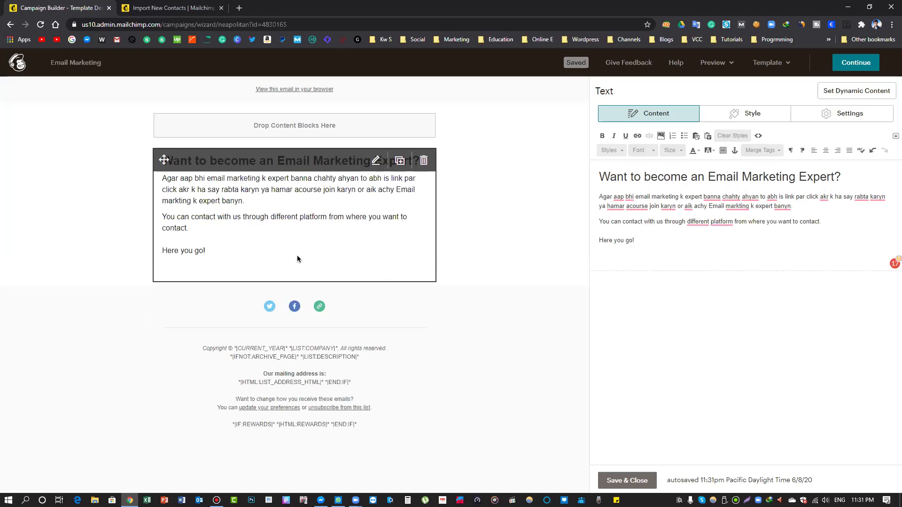
key(BackSpace)
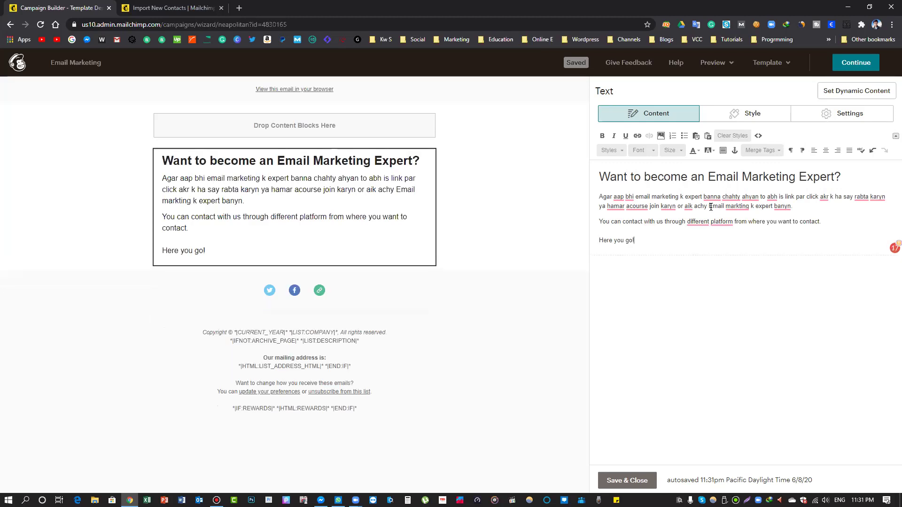
mouse_move(695, 226)
click(714, 250)
mouse_move(722, 224)
click(747, 247)
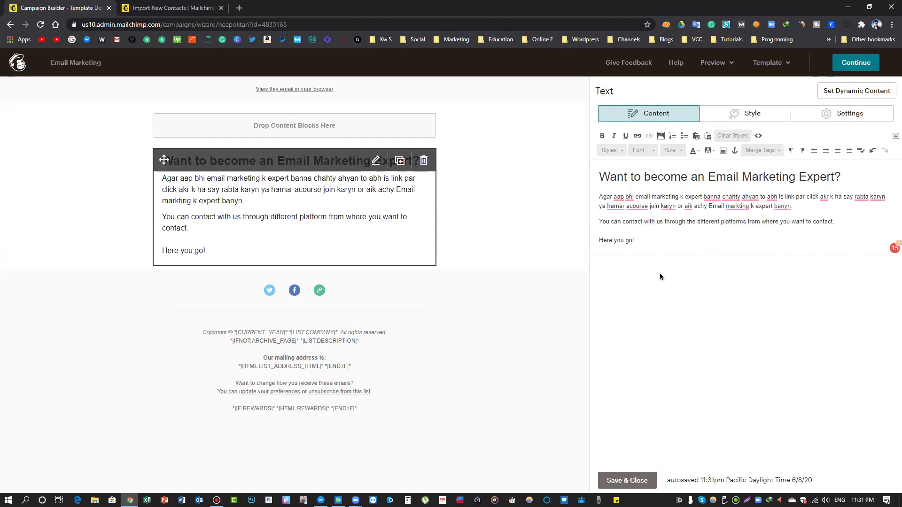
click(375, 285)
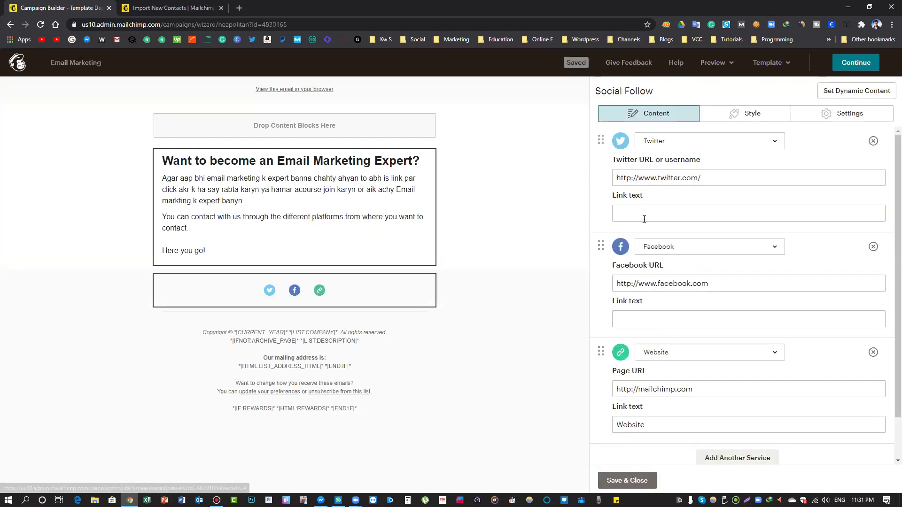
click(182, 500)
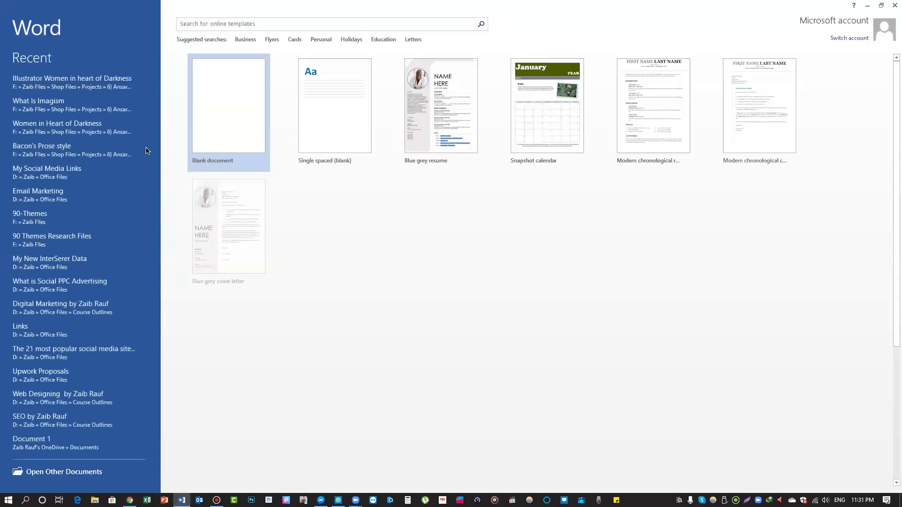
Open 'My Social Media Links' in Word and paste its Twitter link into Twitter's Link text
click(59, 331)
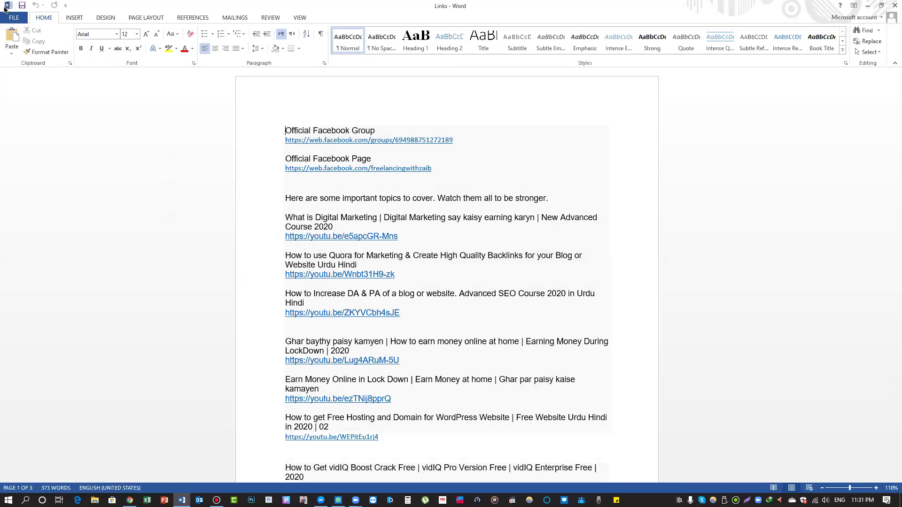
key(ctrl+o)
click(295, 195)
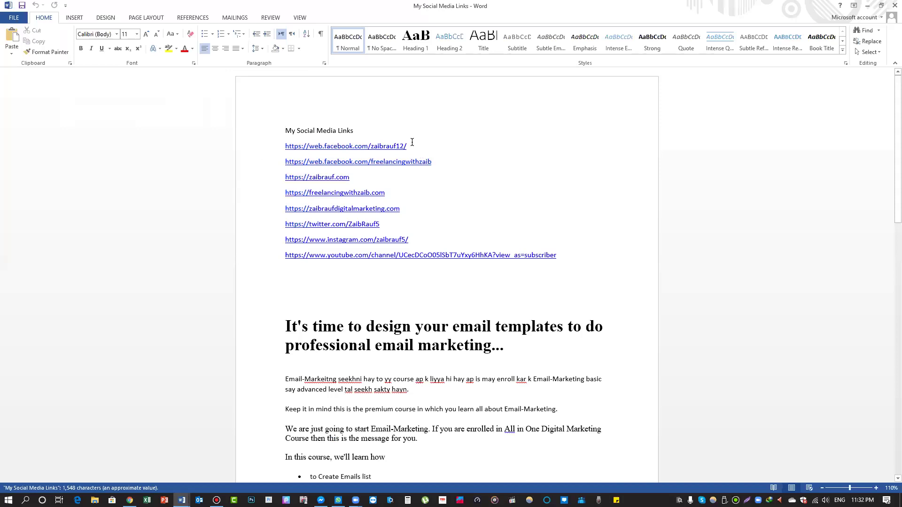
scroll(412, 142, up, 9)
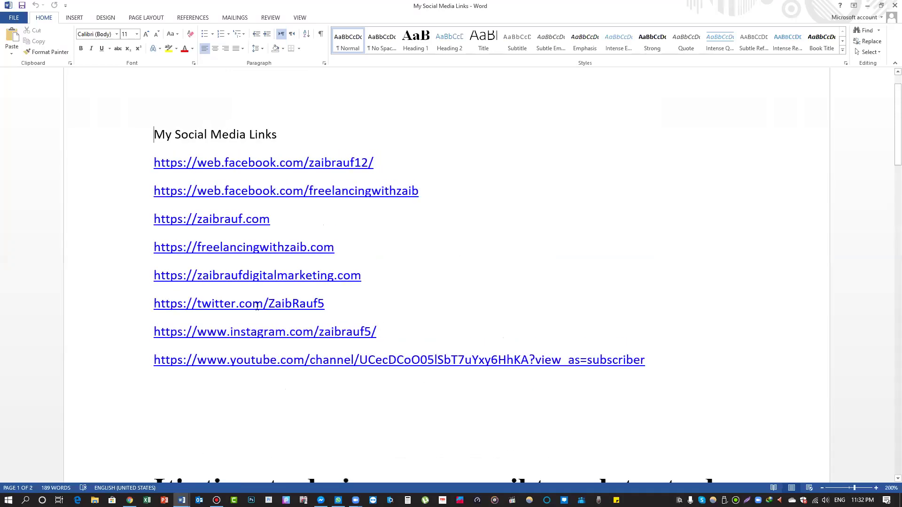
triple_click(257, 306)
key(ctrl+c)
key(alt+Tab)
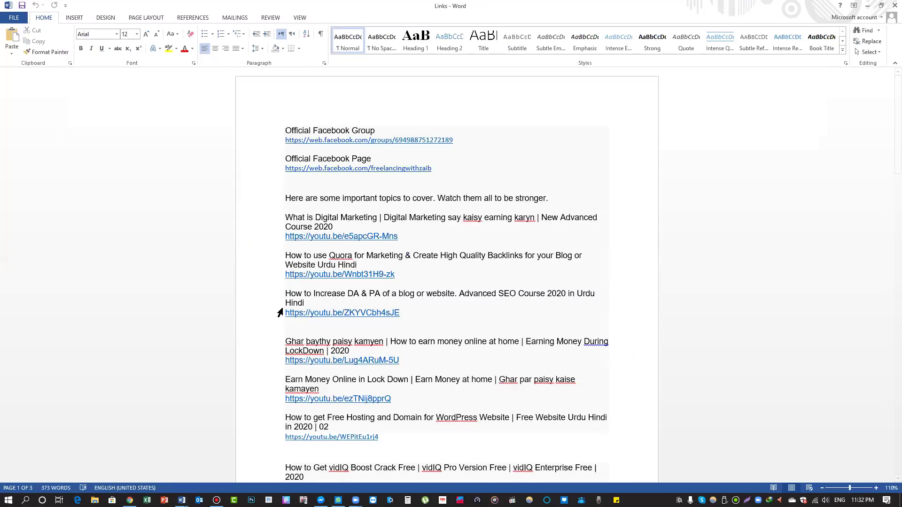
key(alt+Tab)
click(659, 210)
key(ctrl+v)
key(alt+Tab)
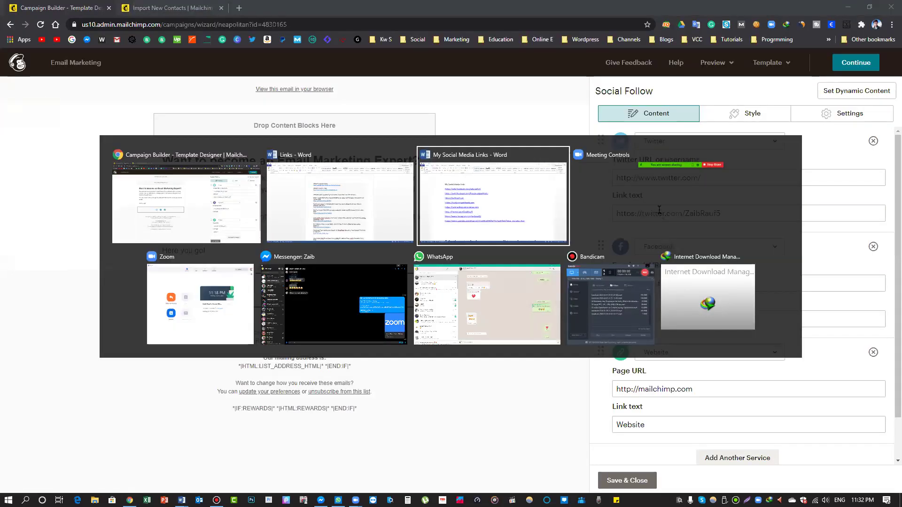
Paste the Facebook page link from the Word document into Facebook's Link text
triple_click(260, 334)
key(ctrl+c)
key(alt+Tab)
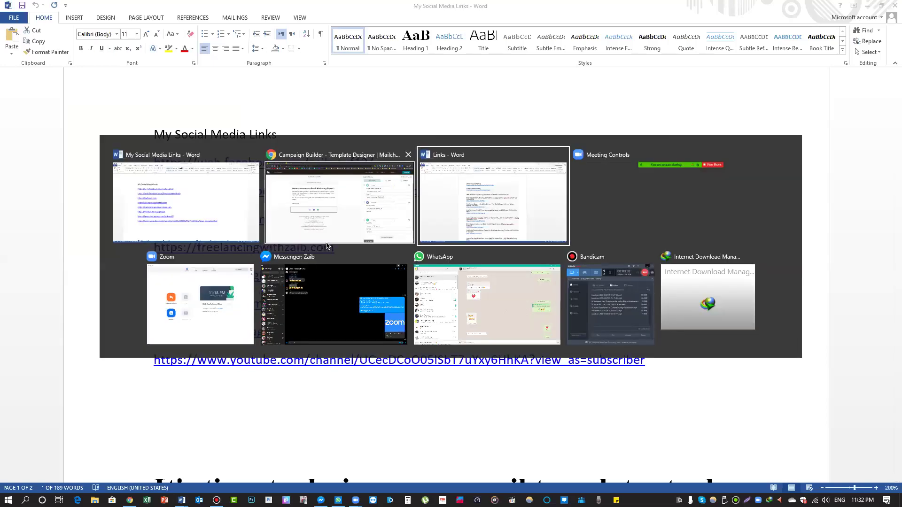
key(alt+Tab)
scroll(667, 202, down, 1)
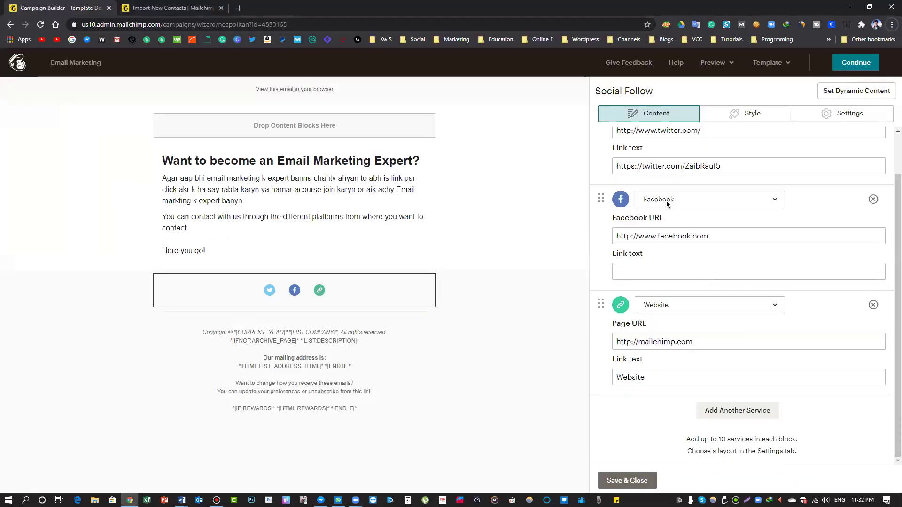
key(alt+Tab)
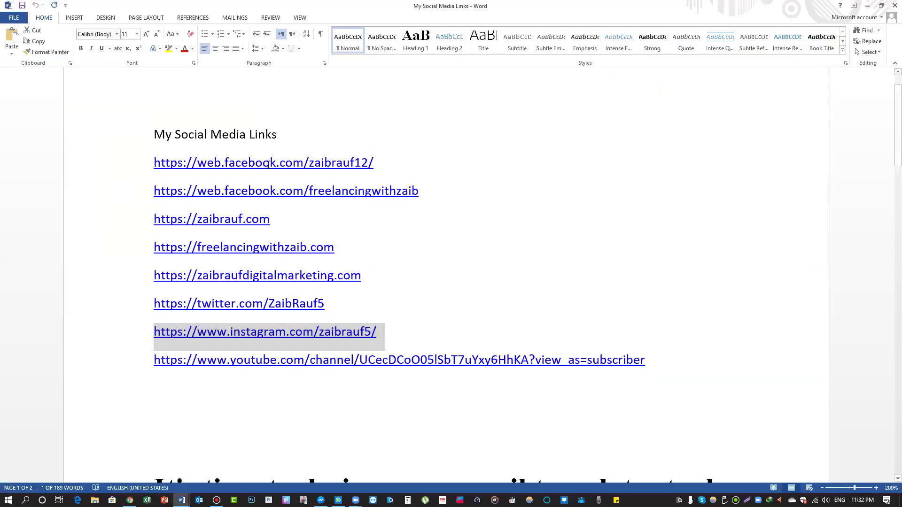
triple_click(271, 165)
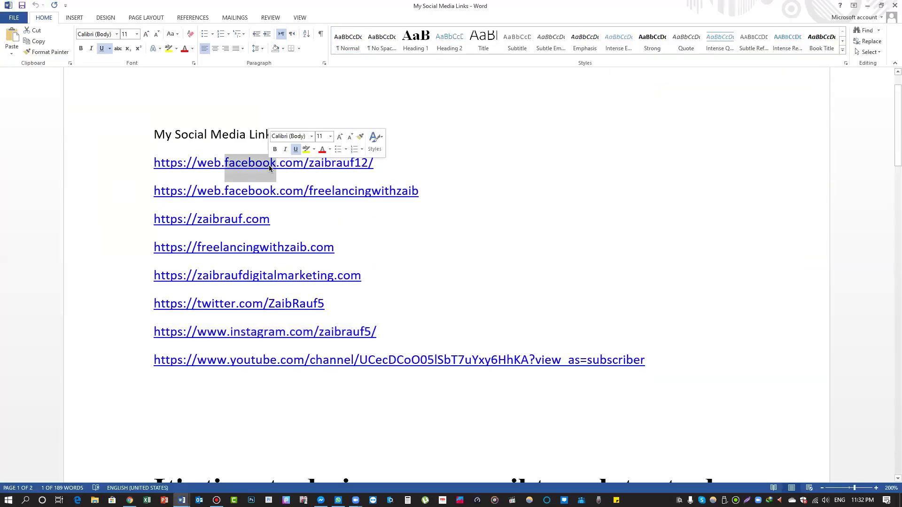
triple_click(278, 192)
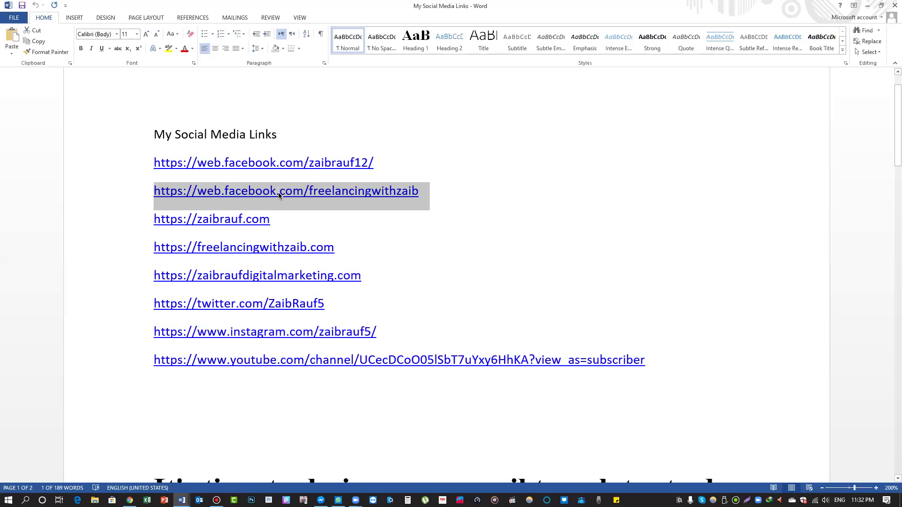
key(alt+Tab)
click(675, 275)
key(ctrl+v)
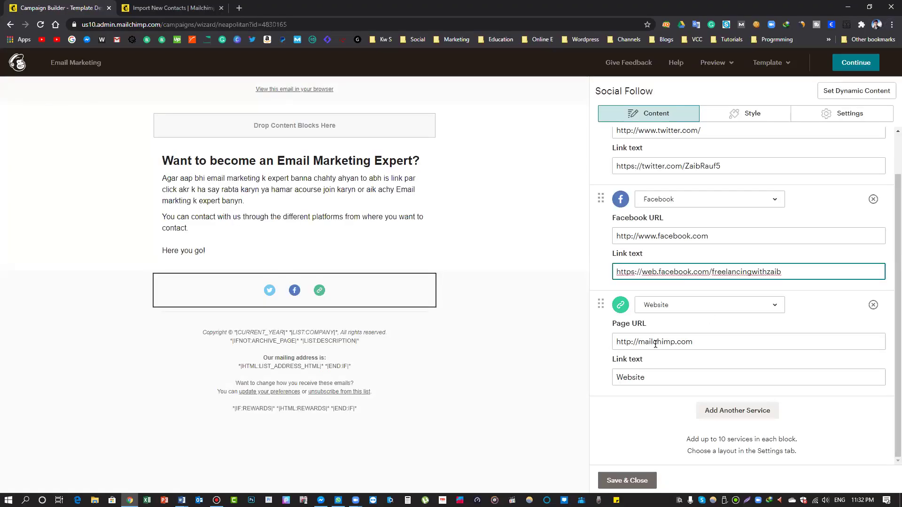
key(alt+Tab)
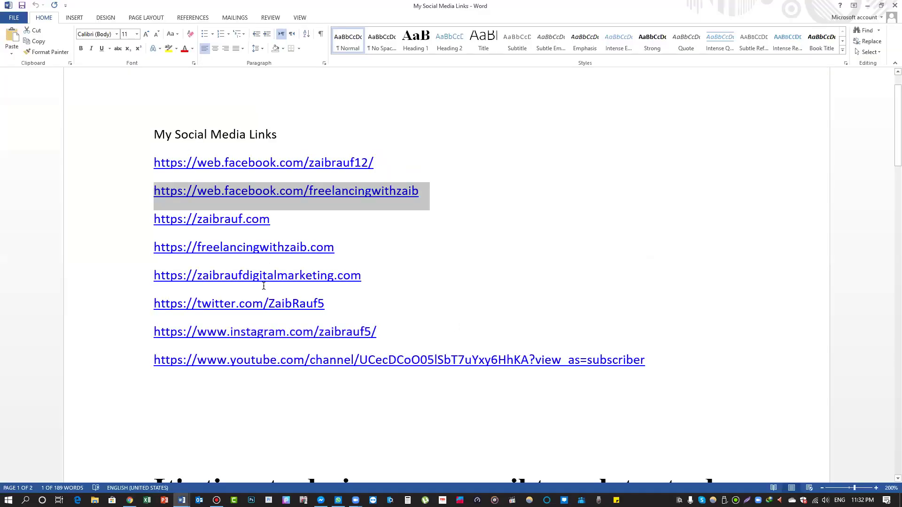
click(245, 248)
Replace the Website Link text with the personal website link
triple_click(242, 220)
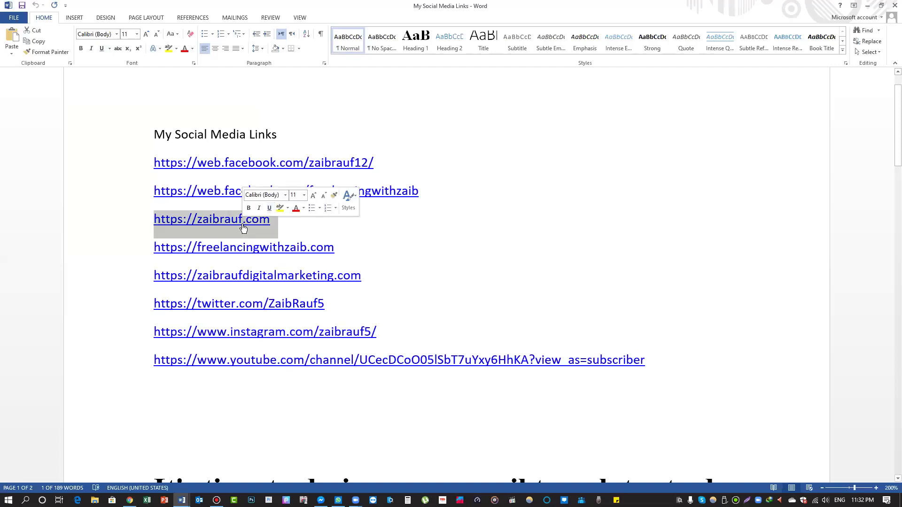
key(alt+Tab)
click(661, 377)
key(ctrl+a)
key(ctrl+v)
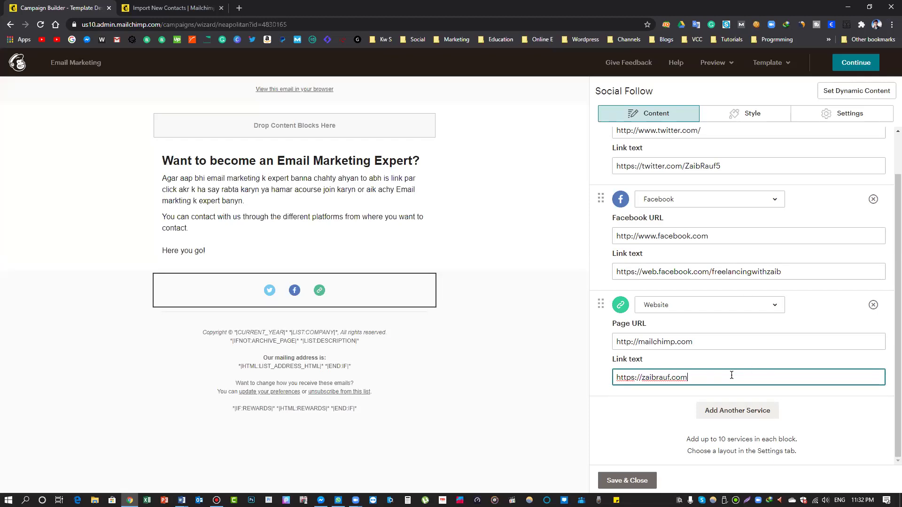
Add Email and YouTube services to the social follow block
click(741, 412)
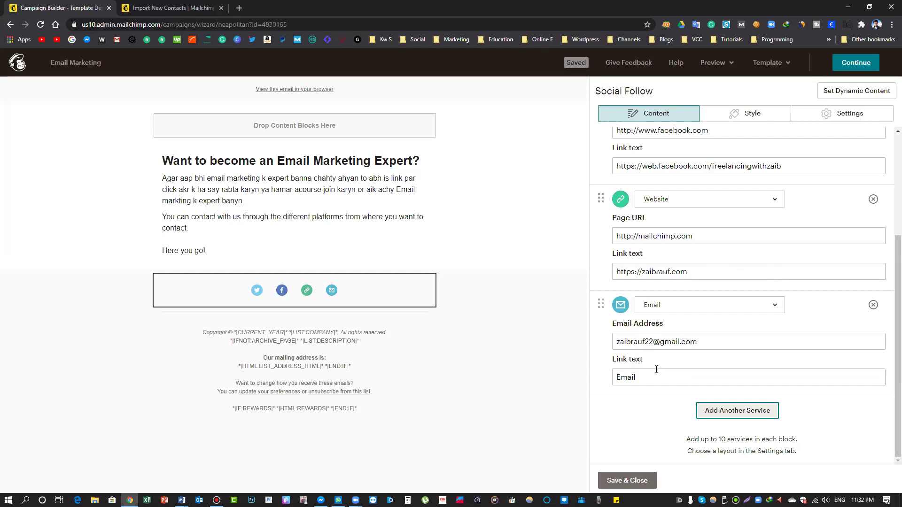
click(676, 305)
click(664, 307)
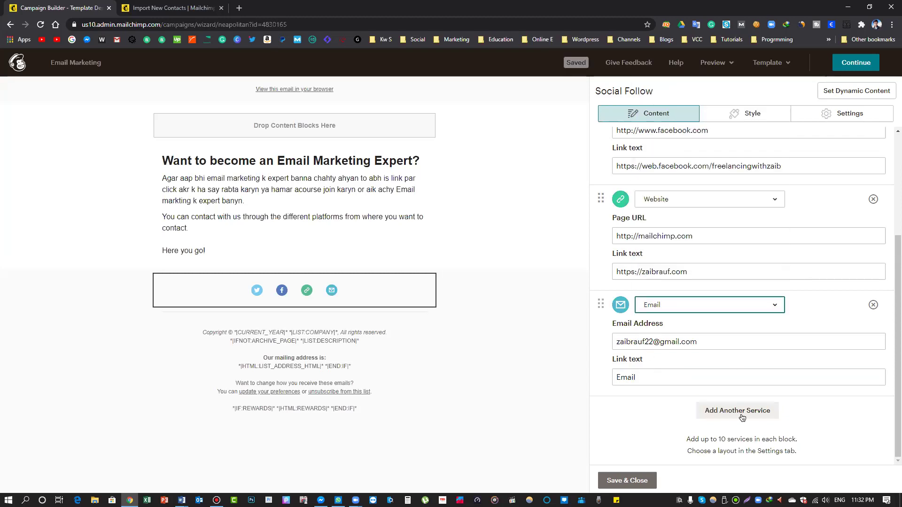
click(738, 411)
click(663, 310)
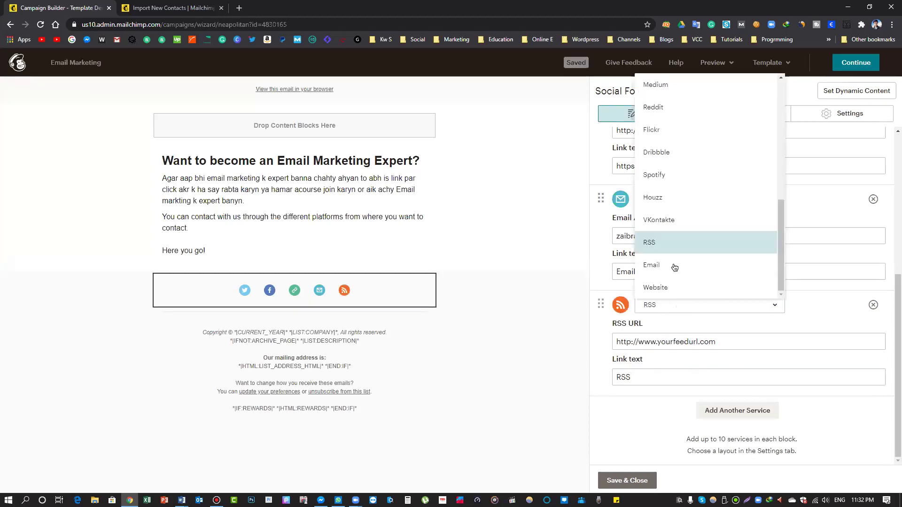
scroll(679, 180, up, 4)
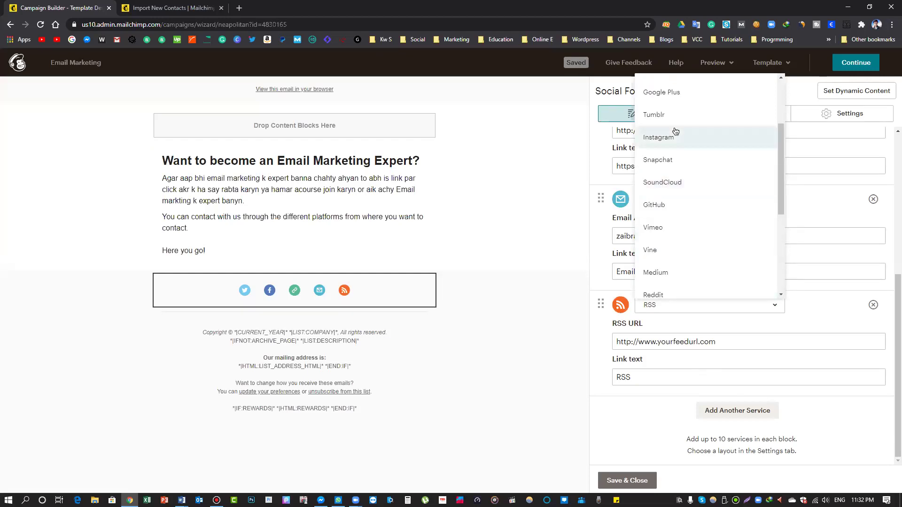
scroll(681, 183, up, 2)
click(674, 140)
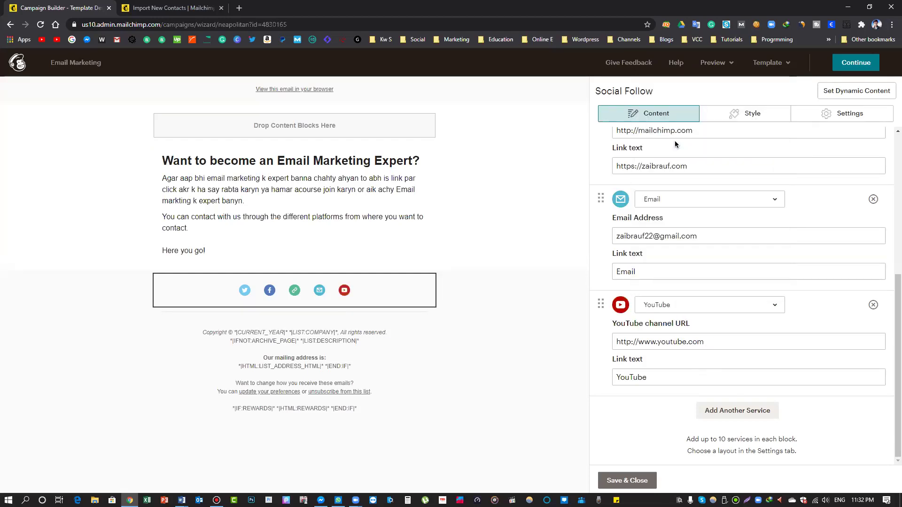
Paste the YouTube channel link into YouTube's Link text
key(alt+Tab)
triple_click(283, 360)
key(ctrl+c)
key(alt+Tab)
double_click(703, 379)
key(ctrl+v)
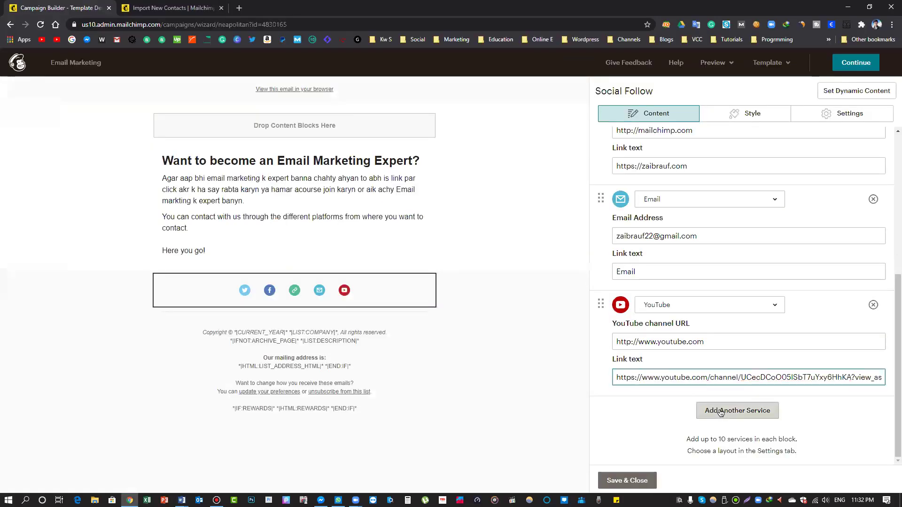
Remove the extra RSS service row and save the social follow block
click(716, 408)
scroll(689, 326, up, 4)
scroll(706, 343, down, 8)
click(677, 303)
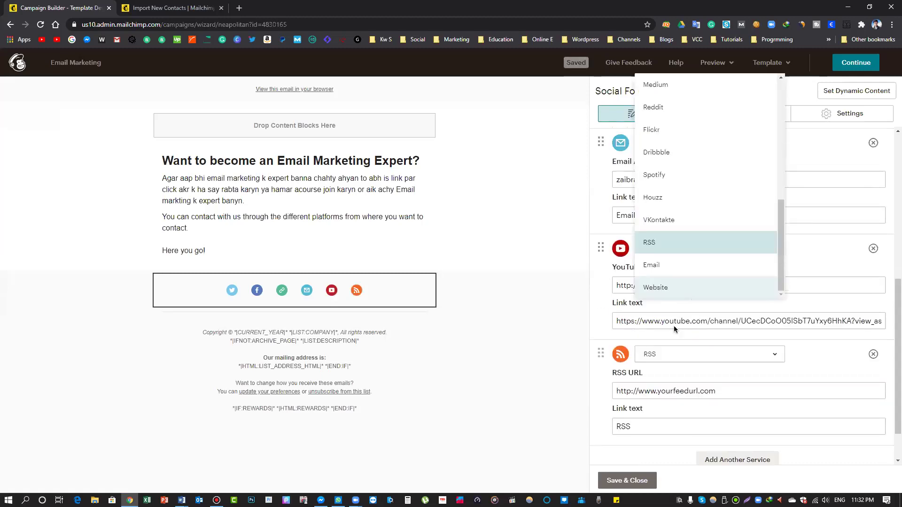
scroll(679, 338, up, 7)
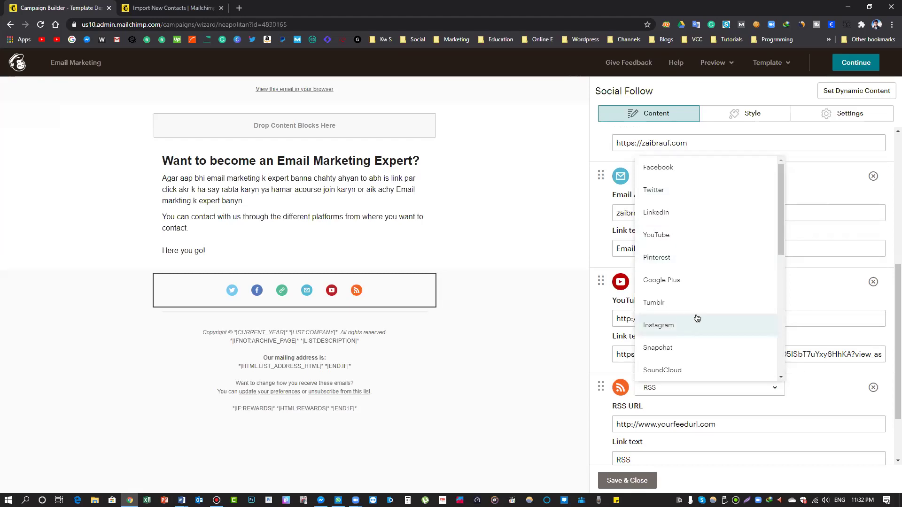
click(873, 388)
click(873, 388)
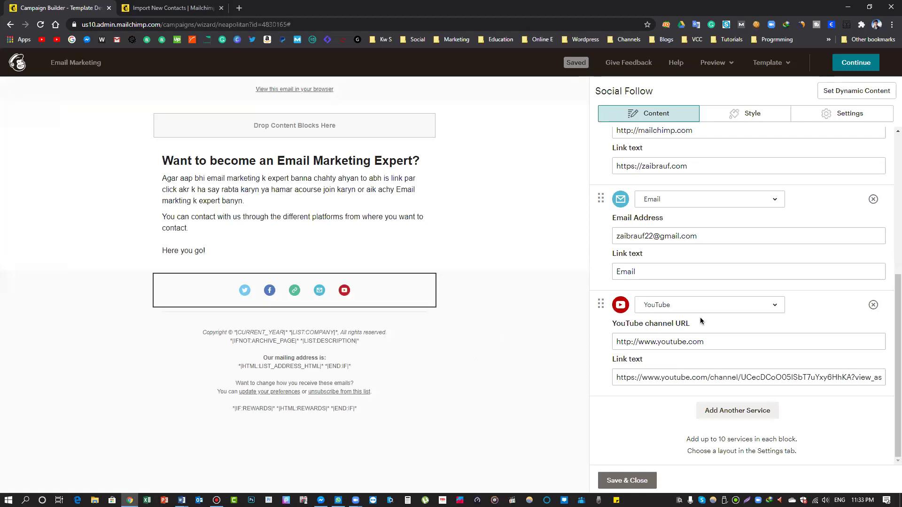
click(359, 362)
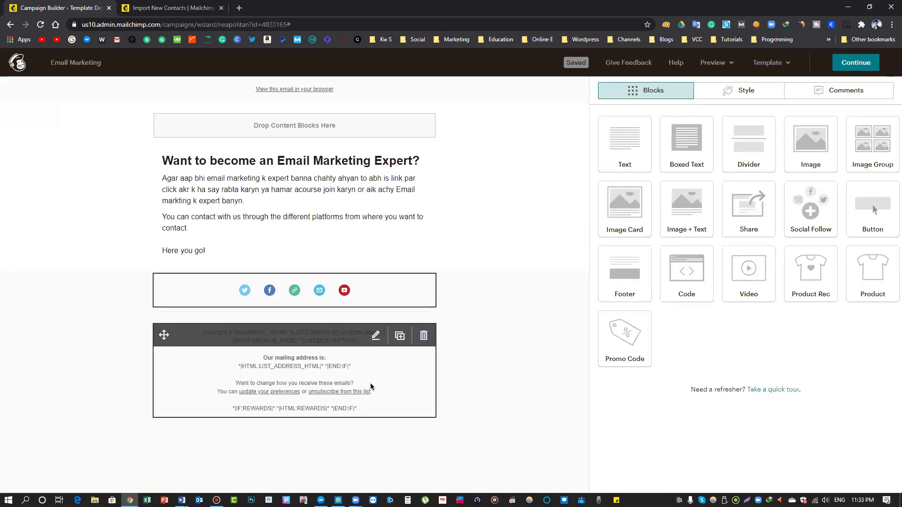
Set the footer copyright to read 2020 freelancing with zaib
click(375, 336)
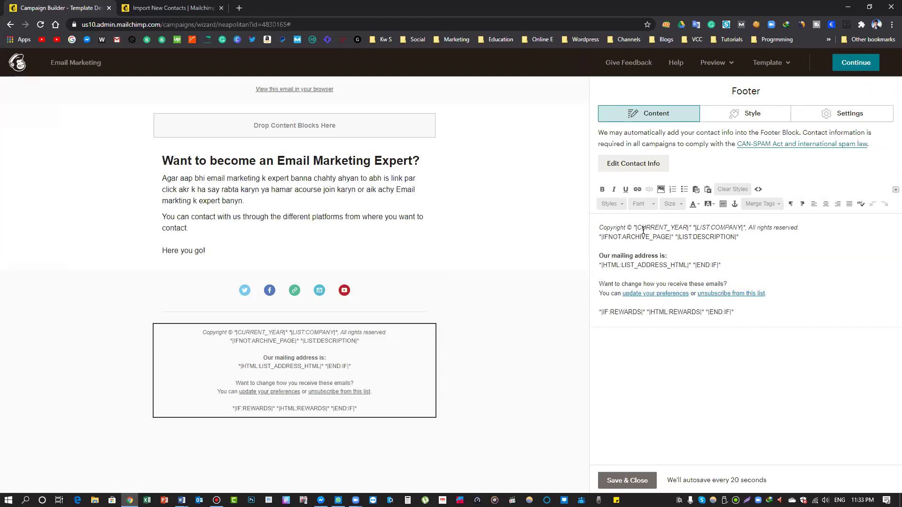
drag(638, 227, 689, 230)
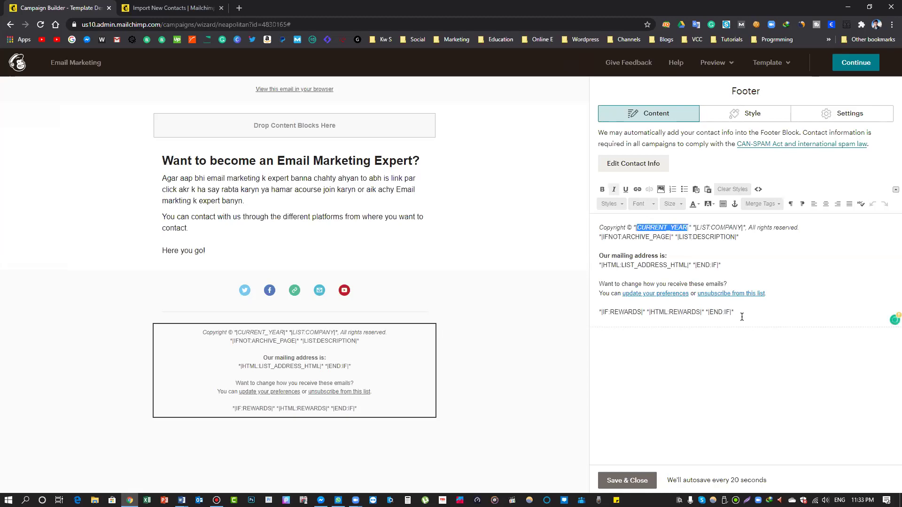
text(2020)
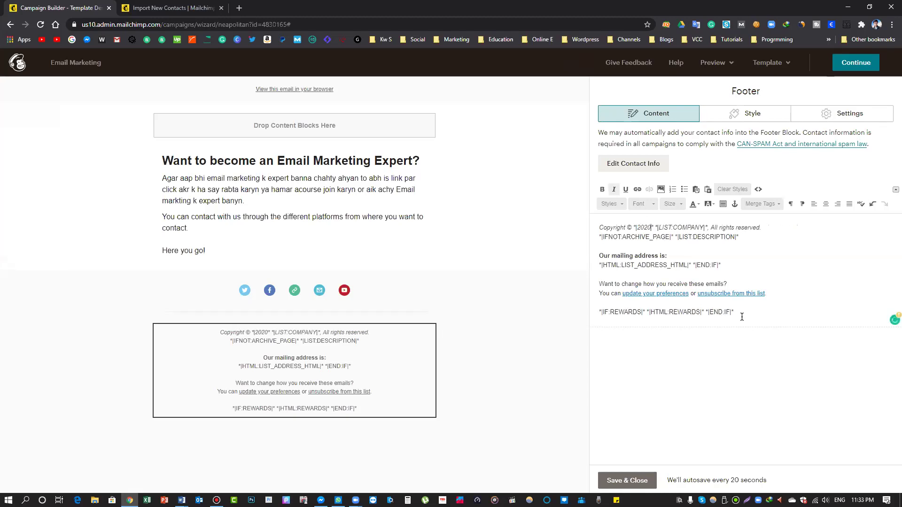
drag(659, 227, 701, 228)
text(freelancig W)
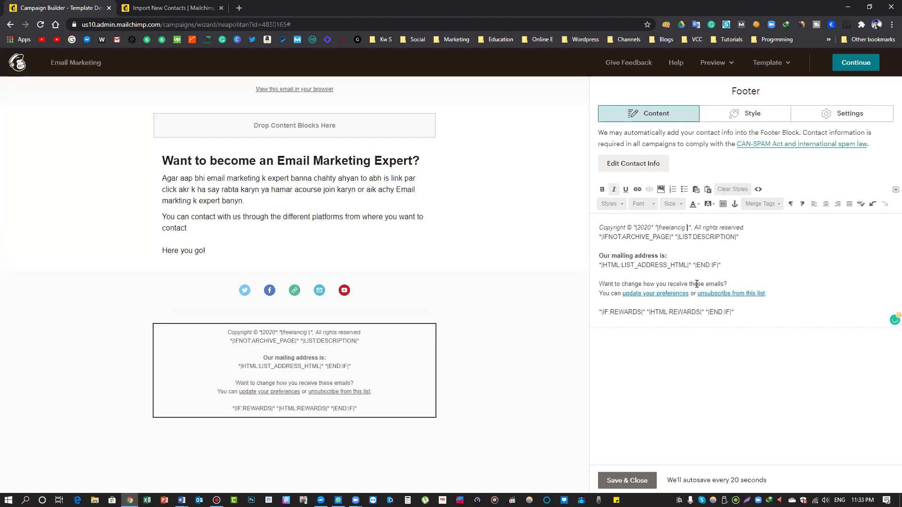
key(BackSpace)
key(BackSpace)
key(BackSpace)
text(ng w)
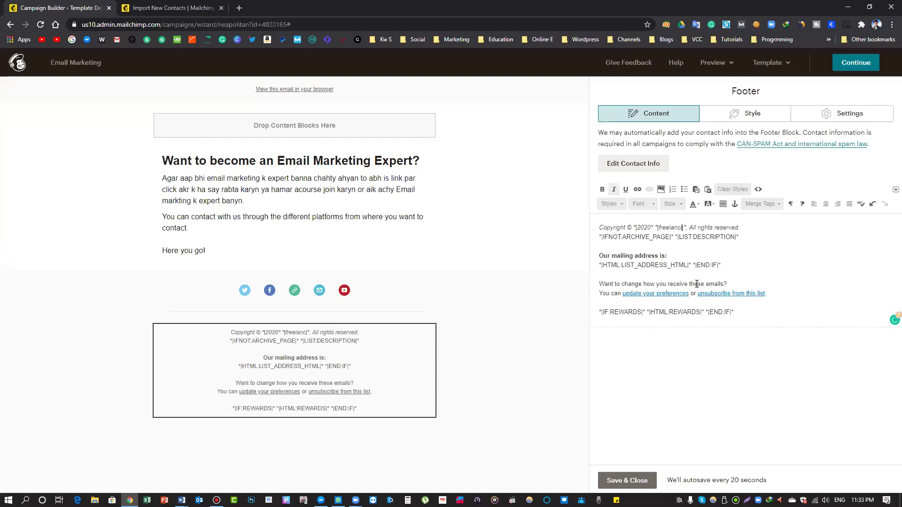
text(ith zaib)
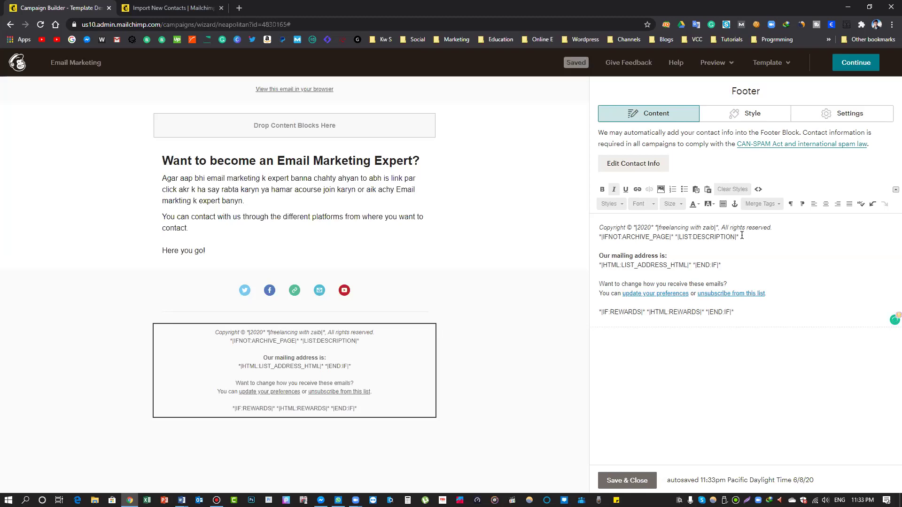
Delete the archive line and replace the list address with the contact e-mail
drag(637, 239, 599, 238)
key(BackSpace)
key(BackSpace)
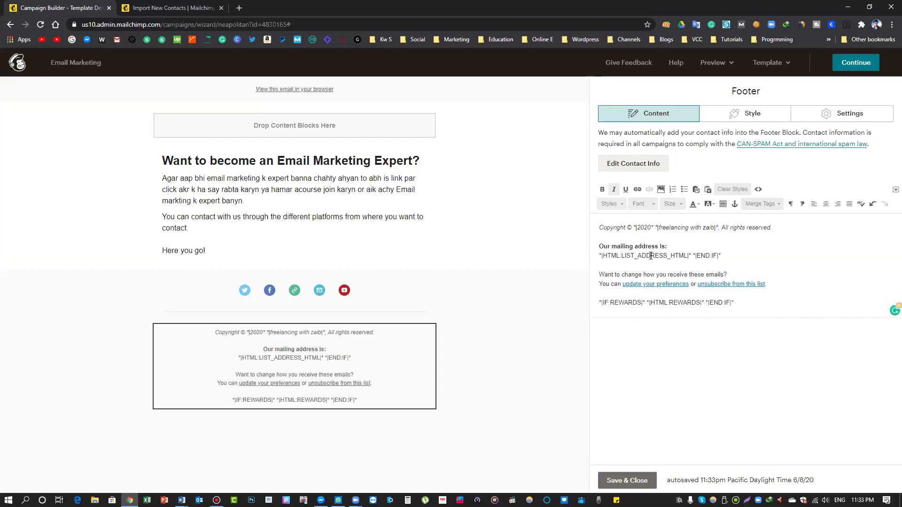
drag(688, 255, 602, 256)
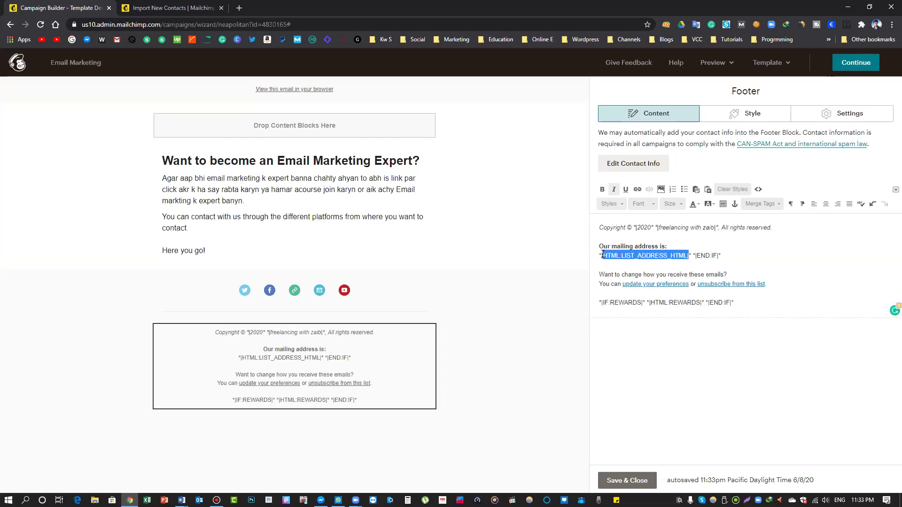
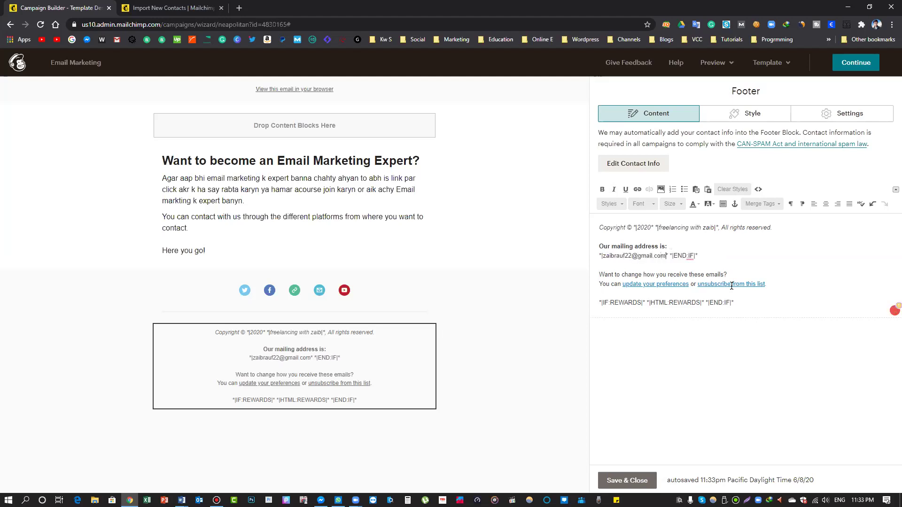
drag(699, 256, 668, 256)
key(BackSpace)
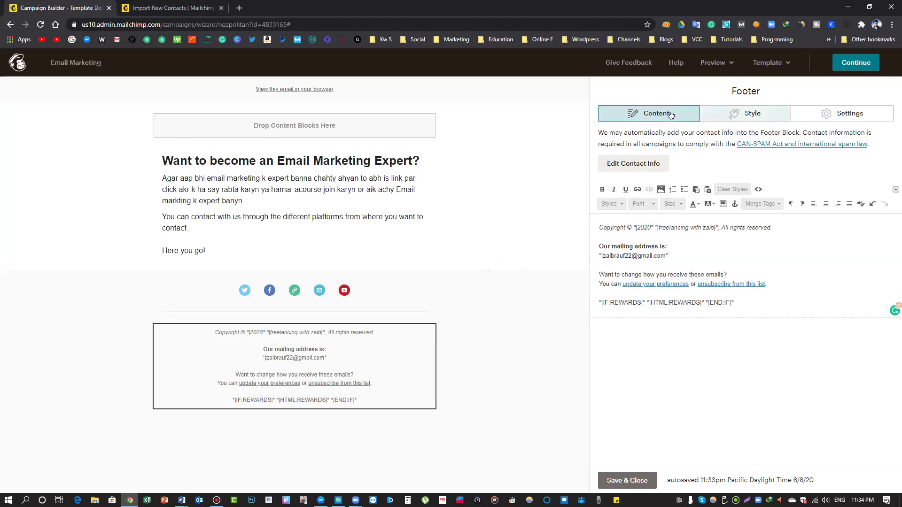
Save the footer and place a new Image block at the top of the email
click(756, 113)
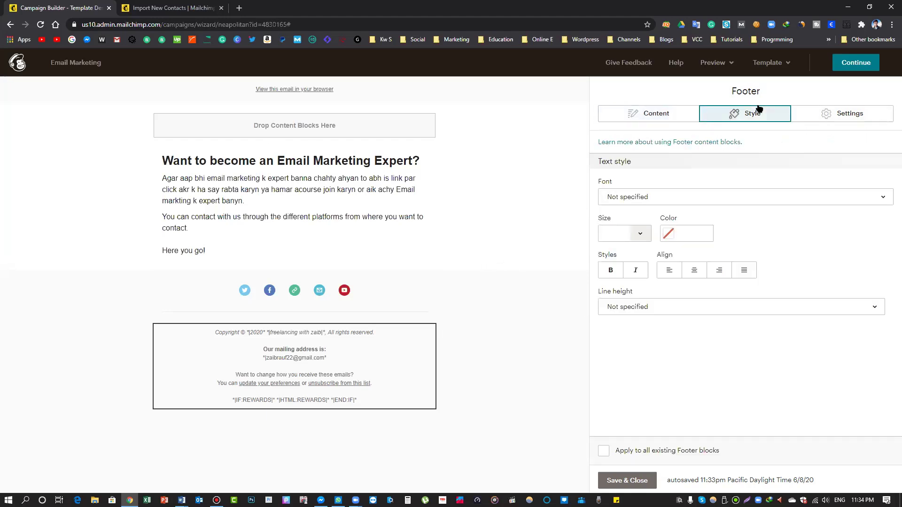
click(665, 117)
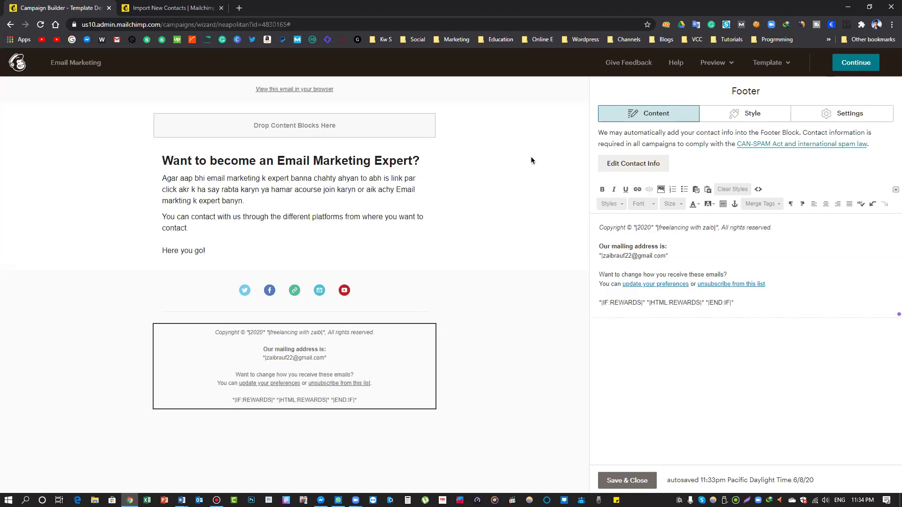
click(627, 480)
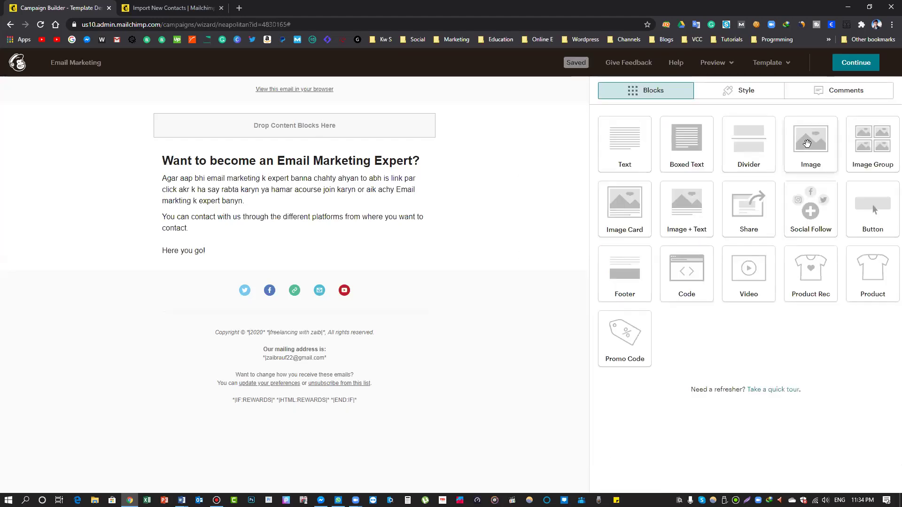
drag(806, 143, 320, 128)
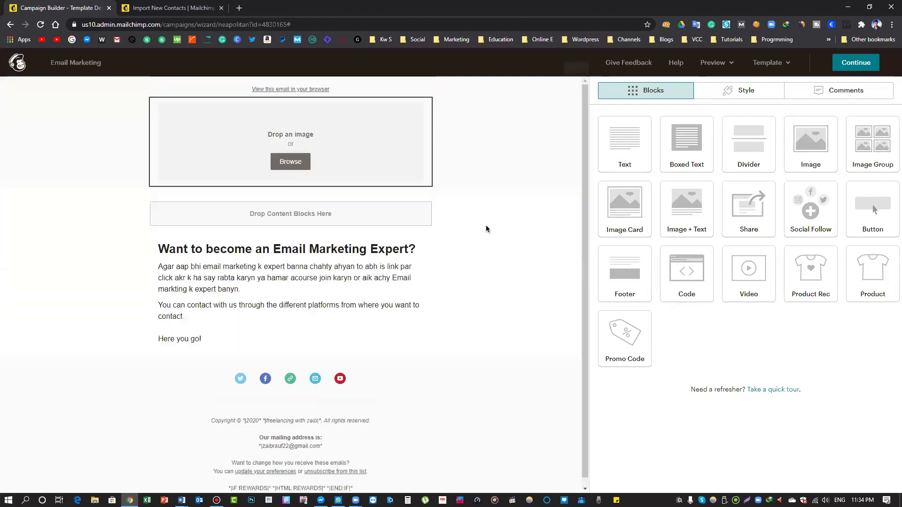
Insert the 1140 × 300 banner into the top Image block, save it, and add another below
click(713, 142)
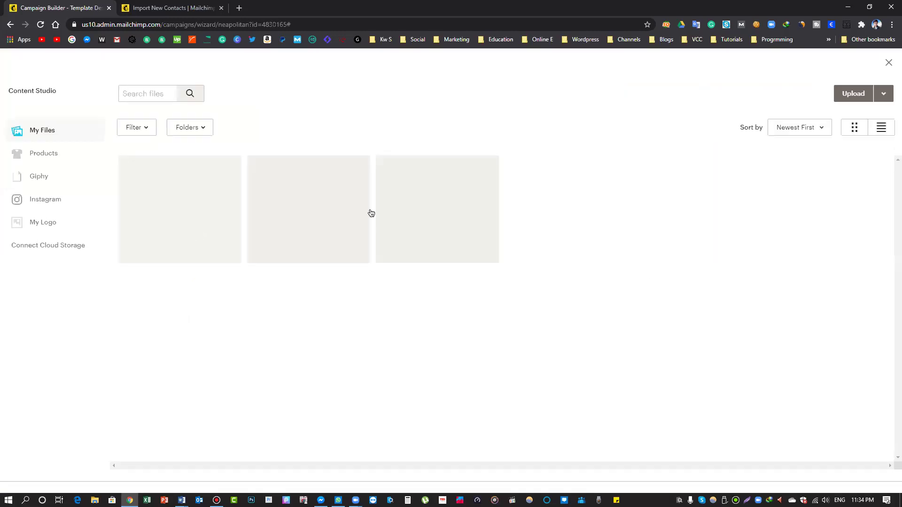
click(197, 235)
click(313, 221)
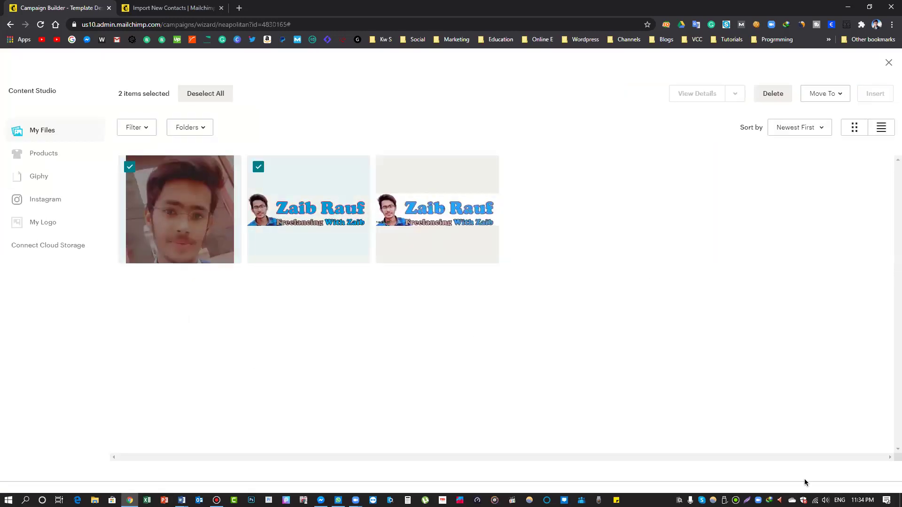
click(180, 191)
click(875, 94)
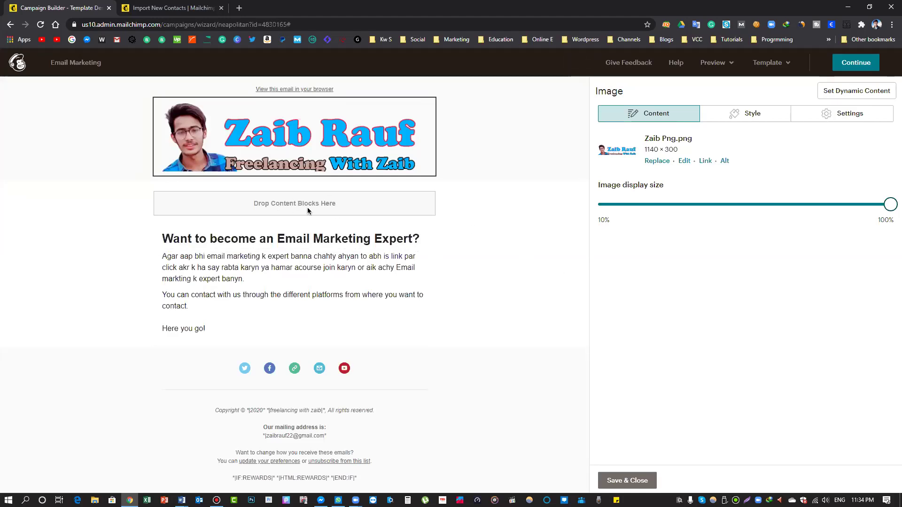
click(627, 480)
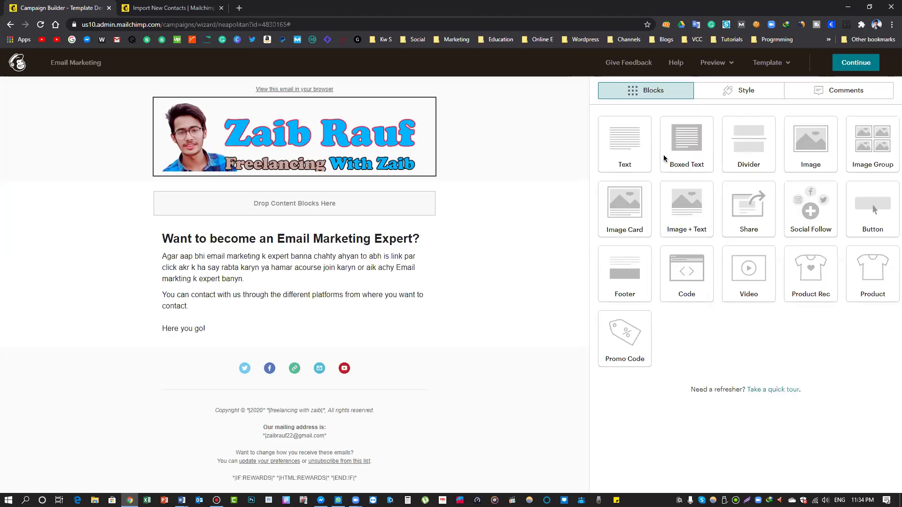
drag(809, 143, 325, 214)
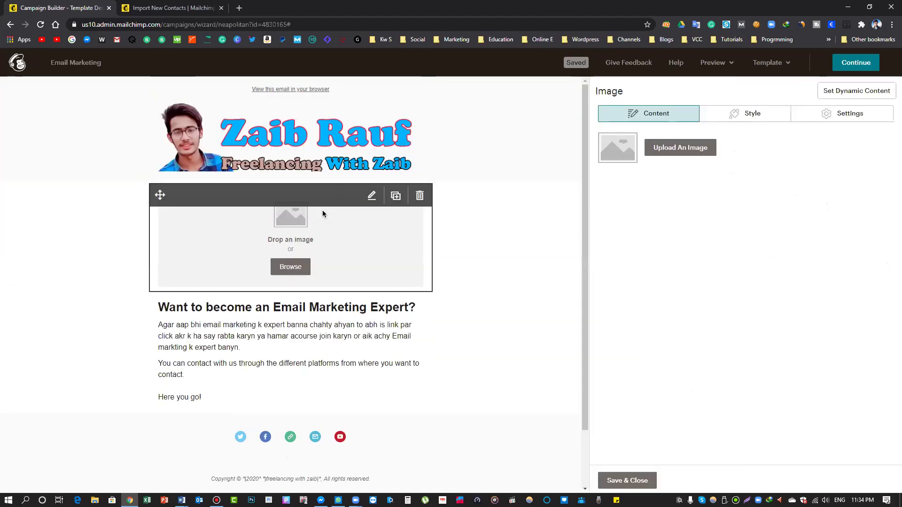
Upload 'Coming yor way (2).png' from the Graphics folder on the D: drive
click(669, 149)
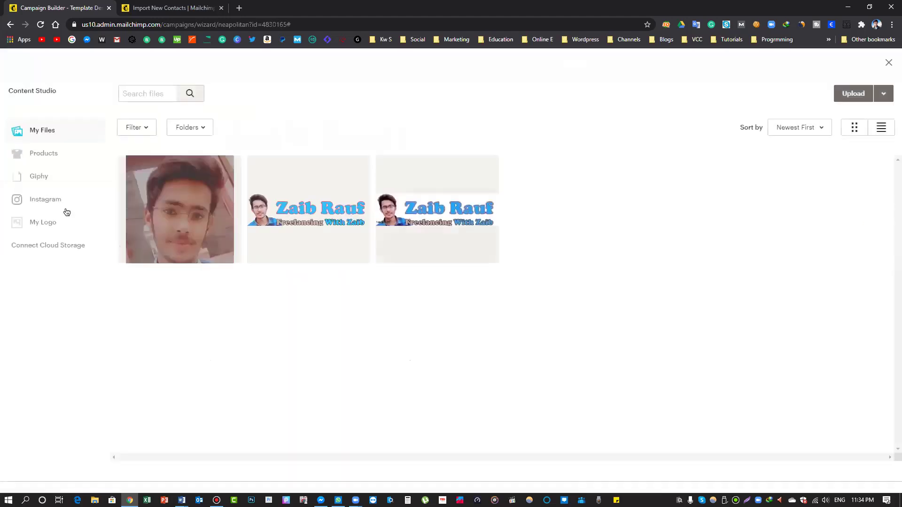
click(840, 93)
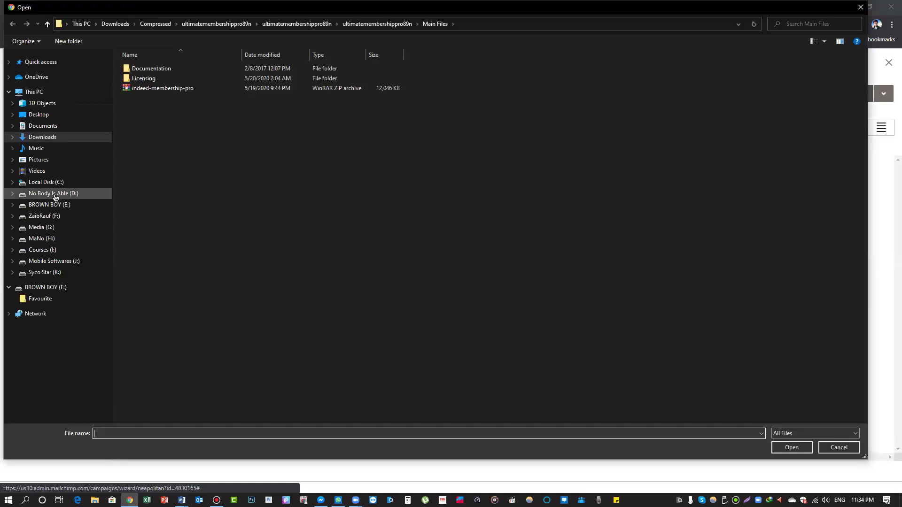
click(53, 193)
double_click(140, 137)
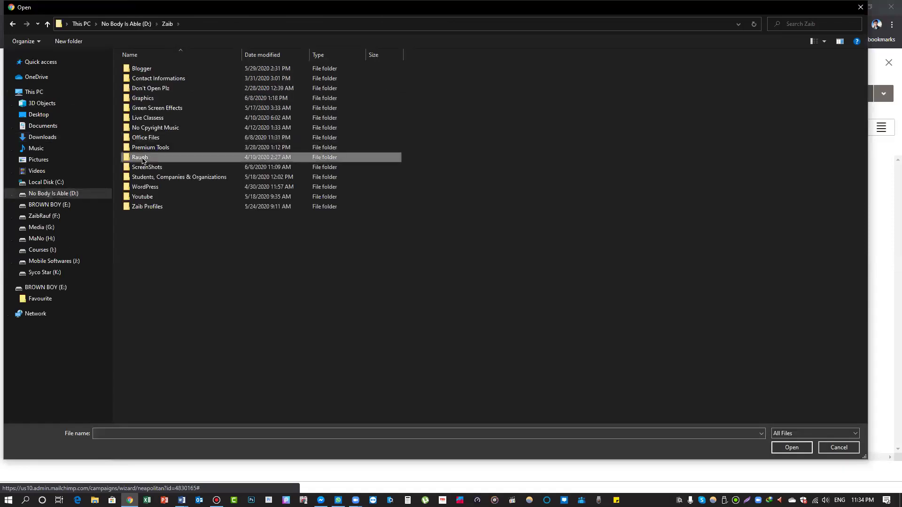
double_click(150, 108)
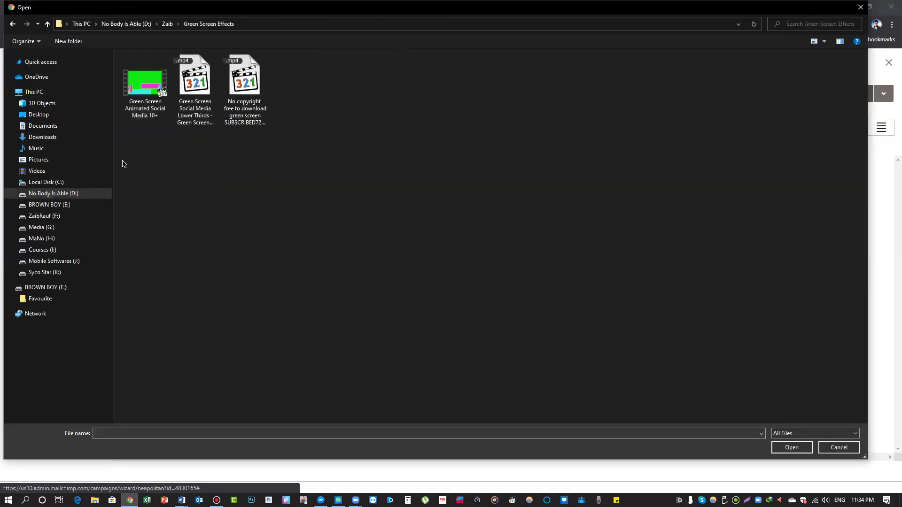
click(47, 23)
click(146, 101)
double_click(147, 102)
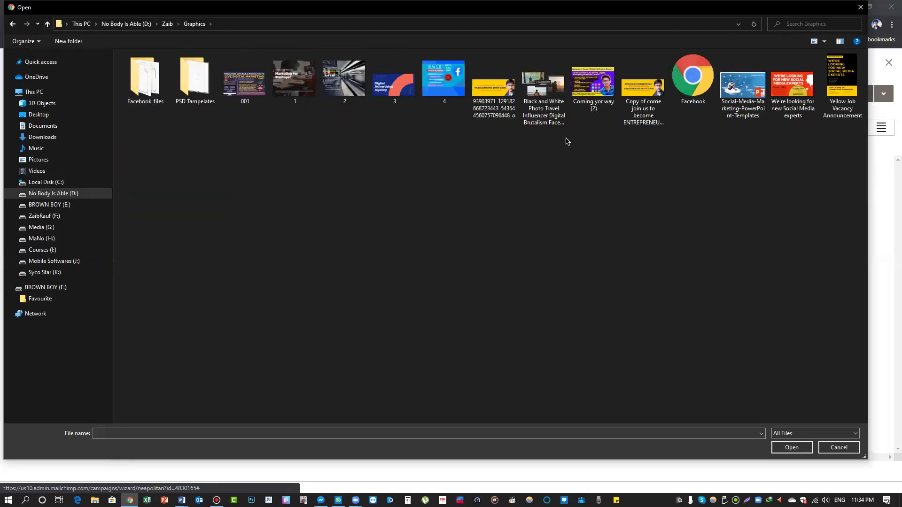
double_click(593, 84)
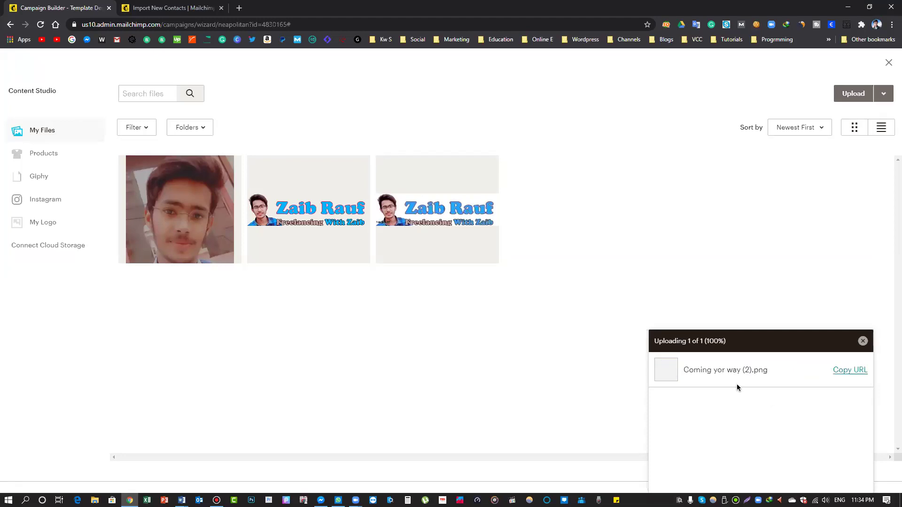
Insert the 550 × 370 course image into the block and save it
click(171, 197)
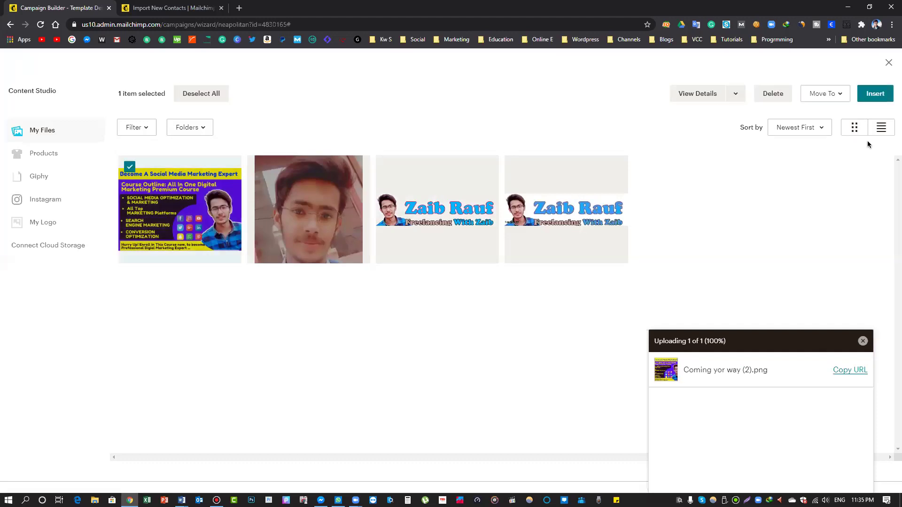
click(875, 93)
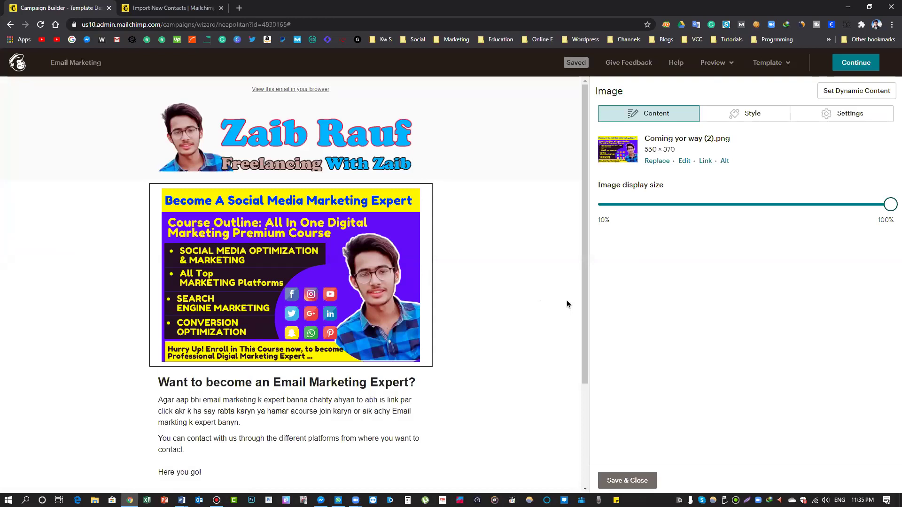
mouse_move(333, 271)
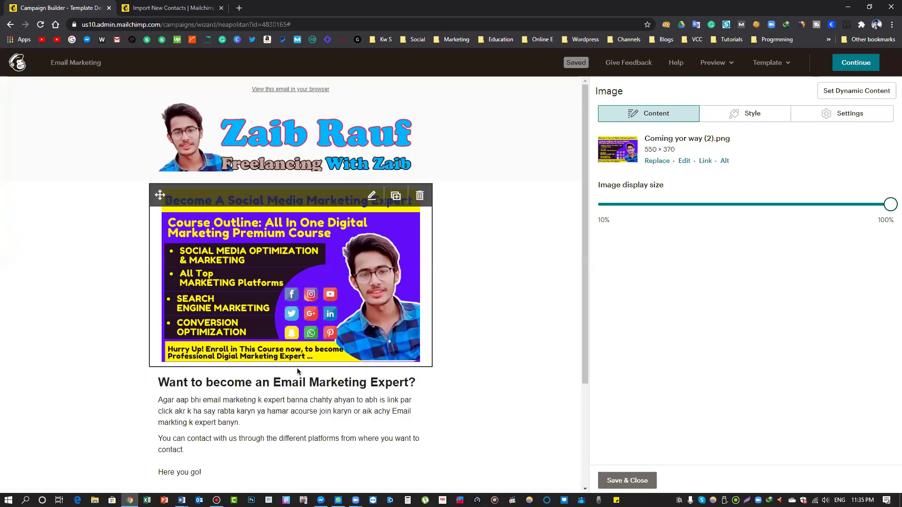
scroll(420, 236, down, 3)
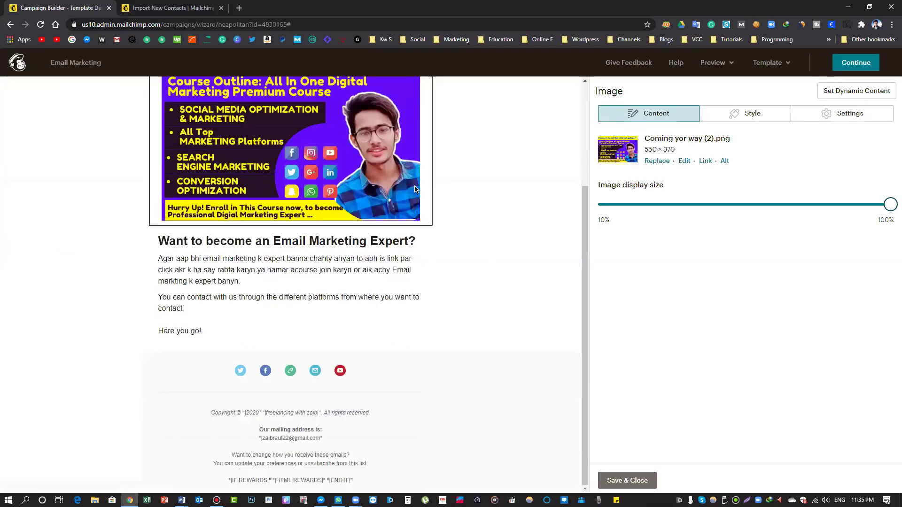
scroll(521, 262, up, 1)
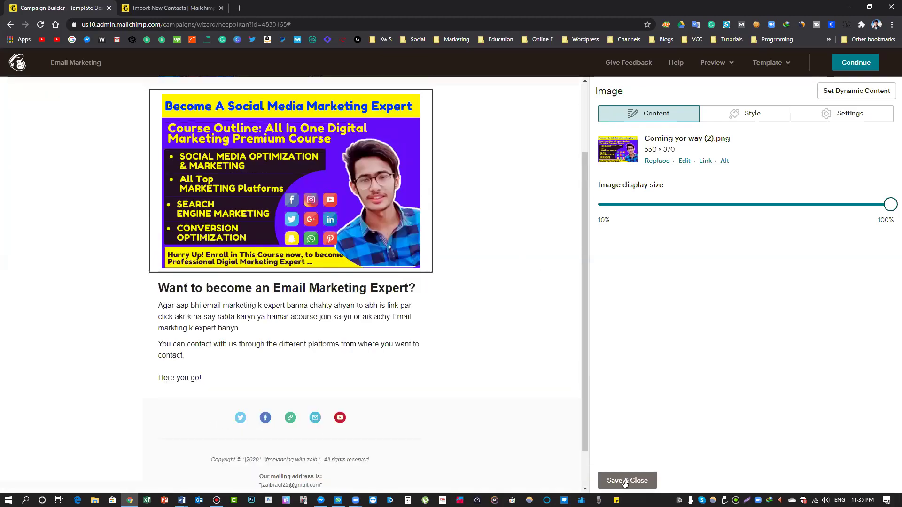
click(625, 480)
scroll(564, 240, up, 2)
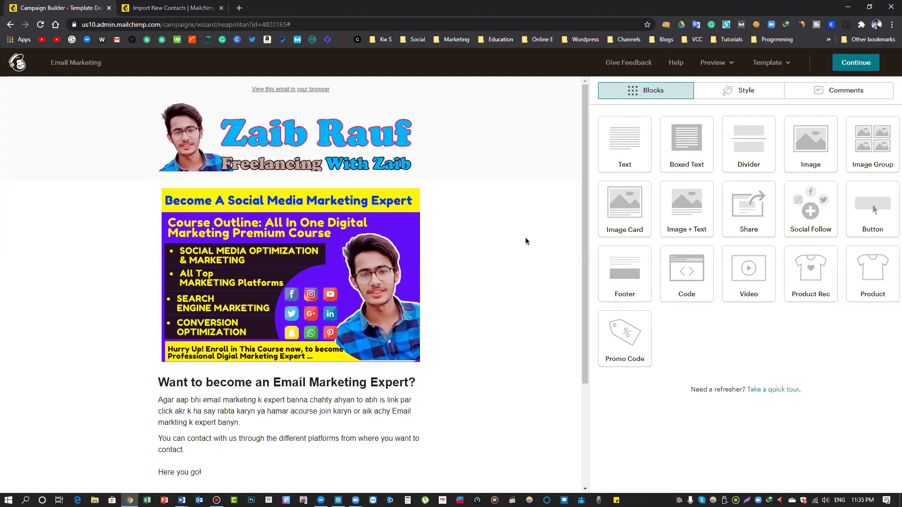
Resize the course image to about 40% and the header banner to about 37%, then save
scroll(530, 246, down, 2)
scroll(529, 247, up, 2)
mouse_move(362, 141)
mouse_move(407, 346)
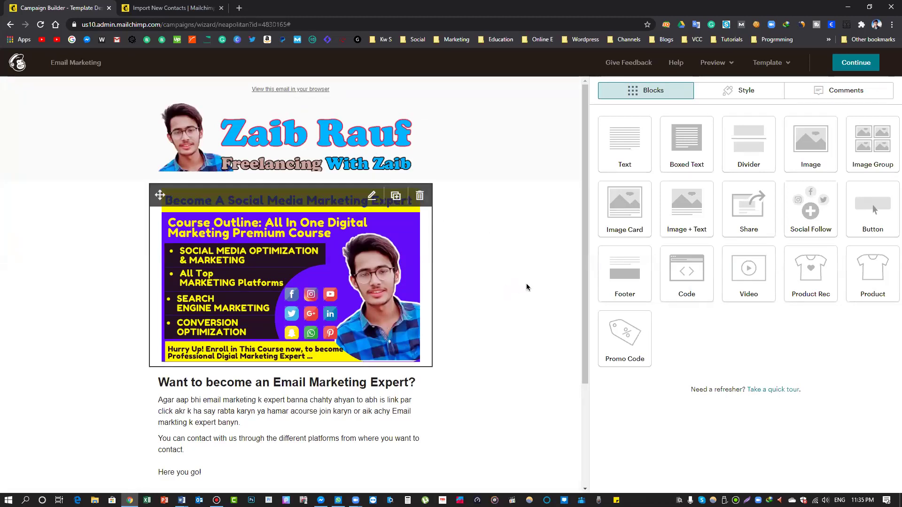
scroll(486, 292, down, 2)
mouse_move(274, 334)
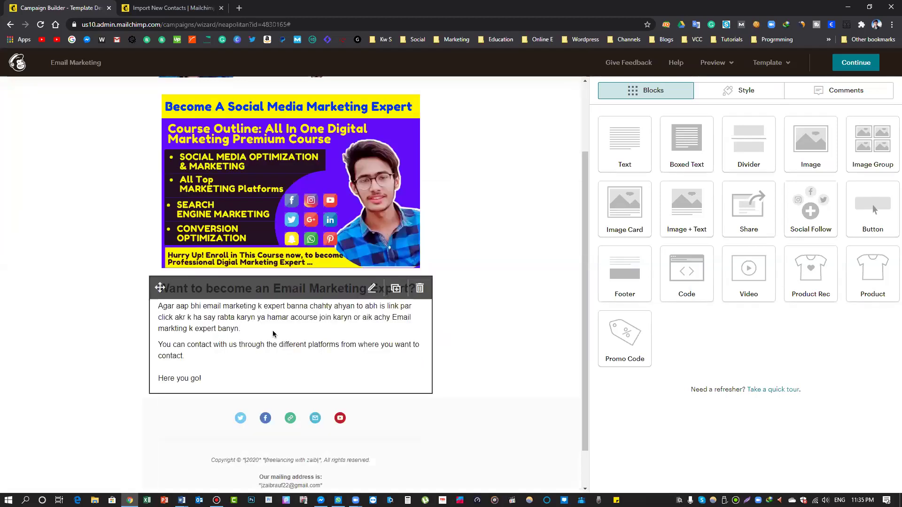
click(290, 178)
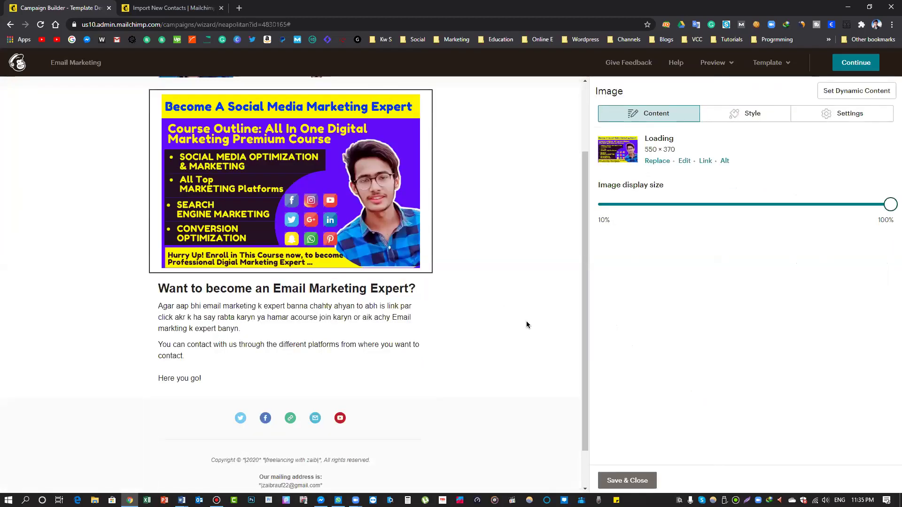
drag(888, 209, 811, 226)
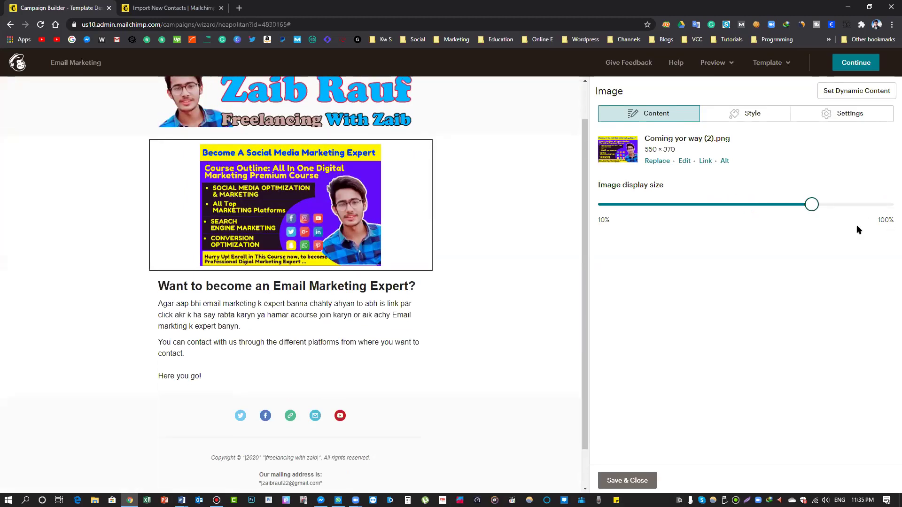
click(290, 104)
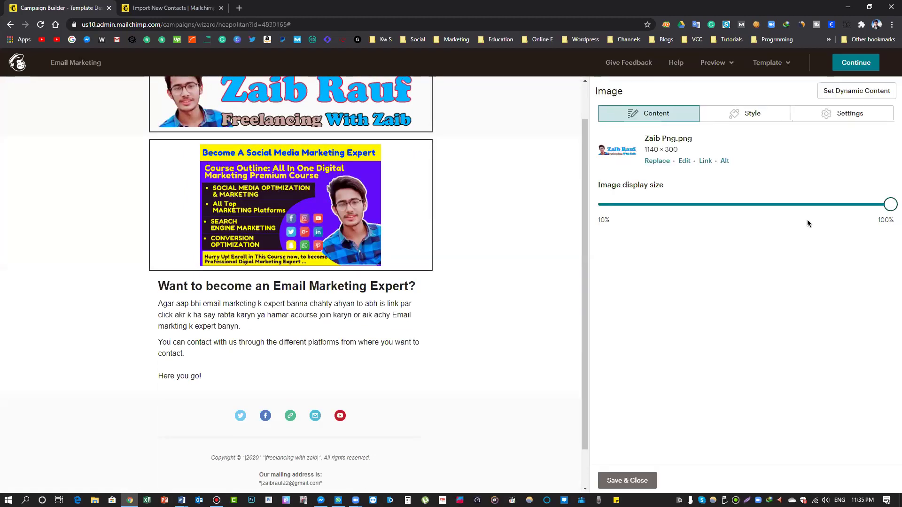
drag(889, 207, 707, 205)
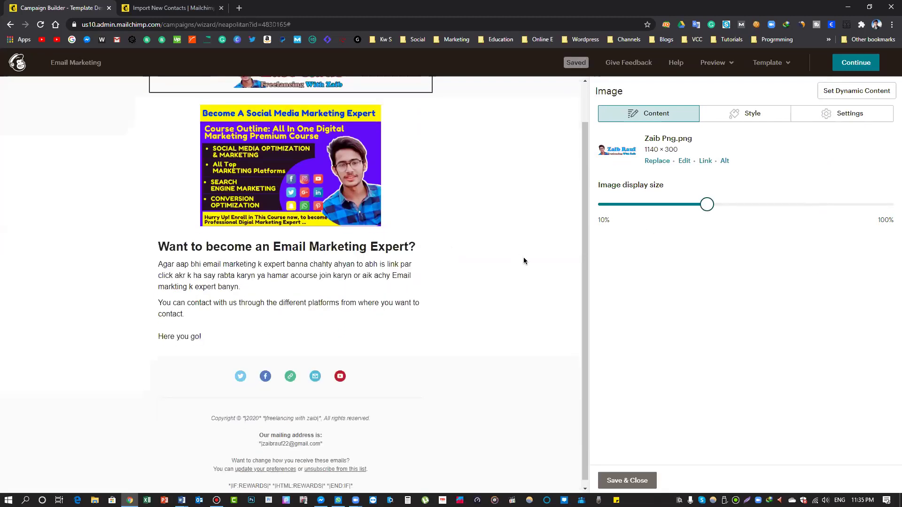
click(635, 483)
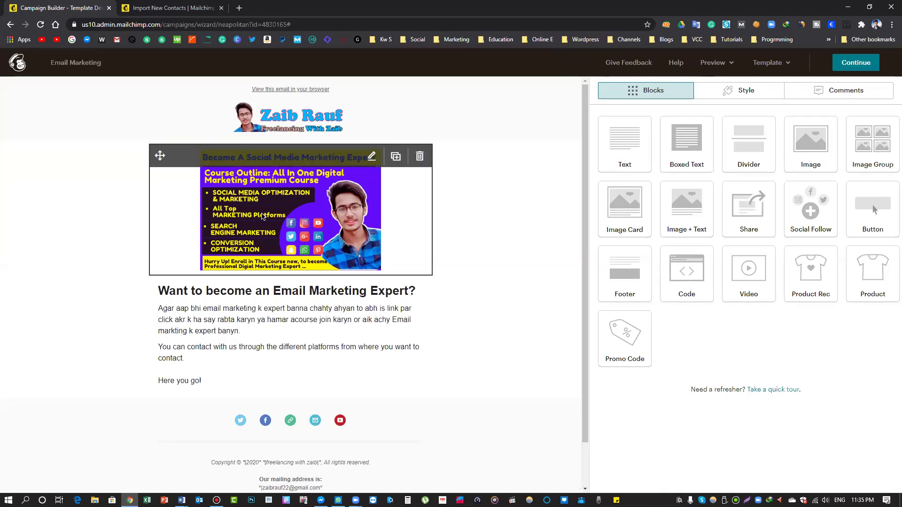
click(262, 216)
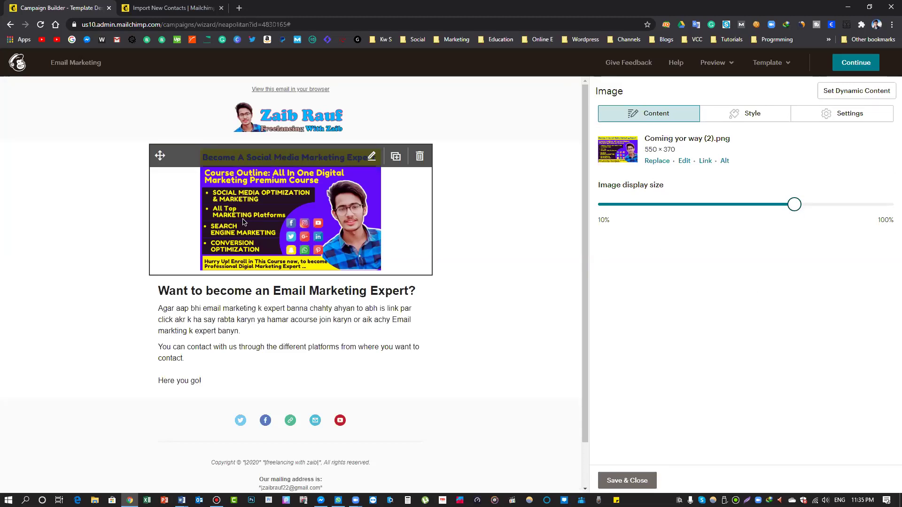
click(733, 121)
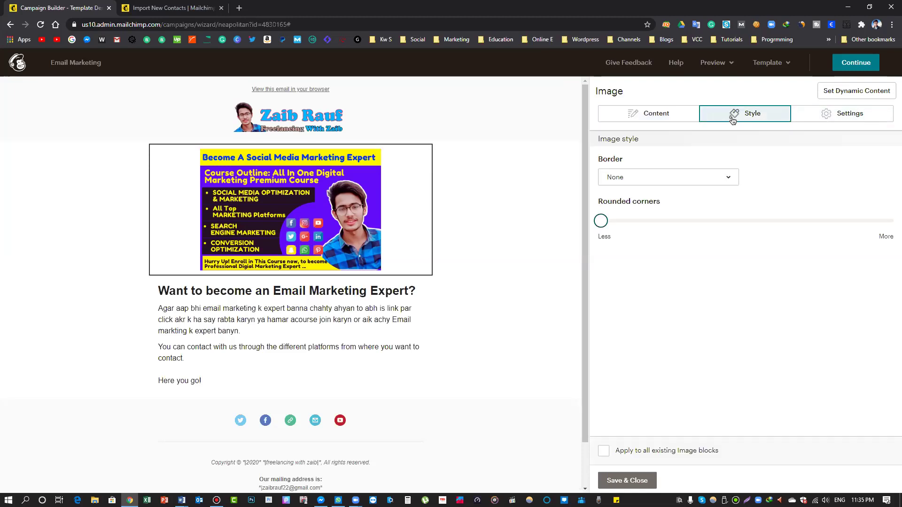
click(651, 178)
click(694, 194)
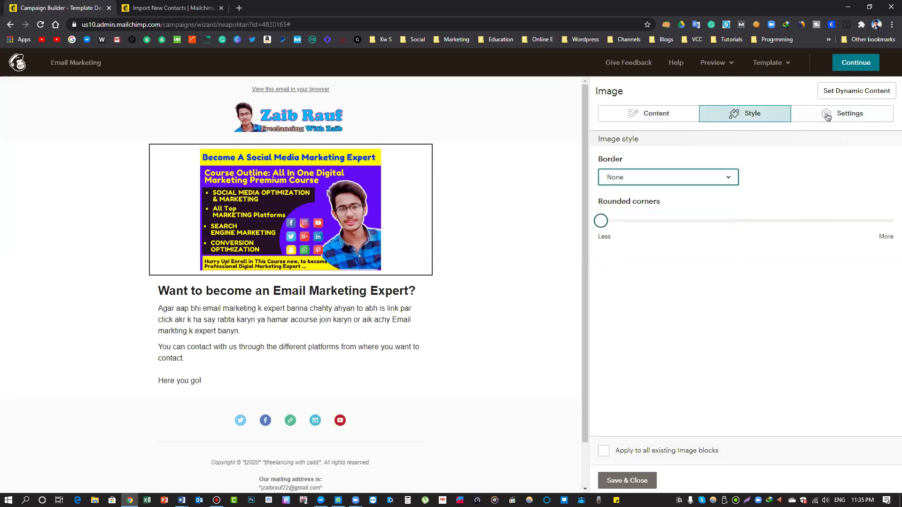
click(828, 116)
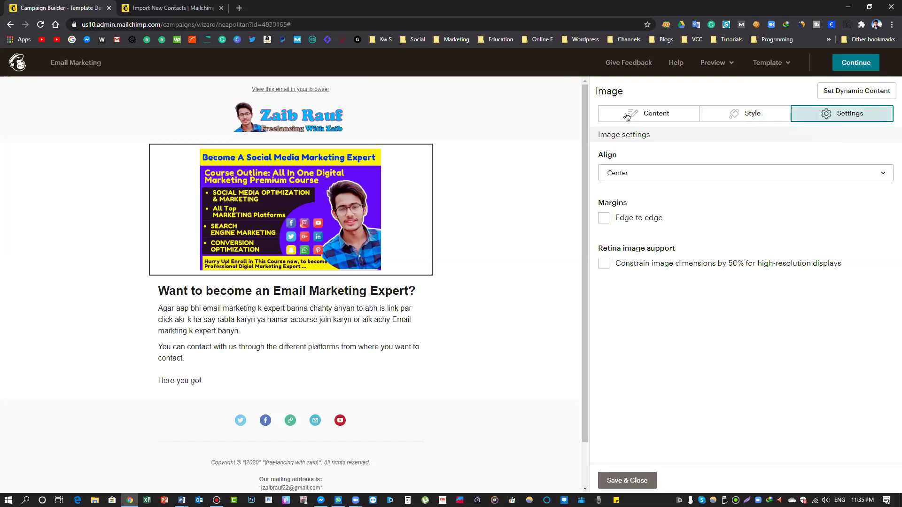
click(650, 114)
click(632, 487)
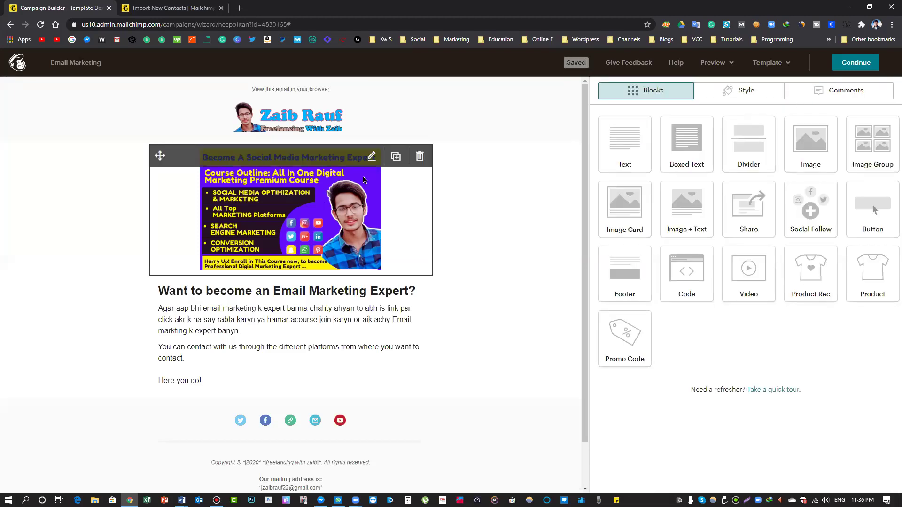
click(373, 156)
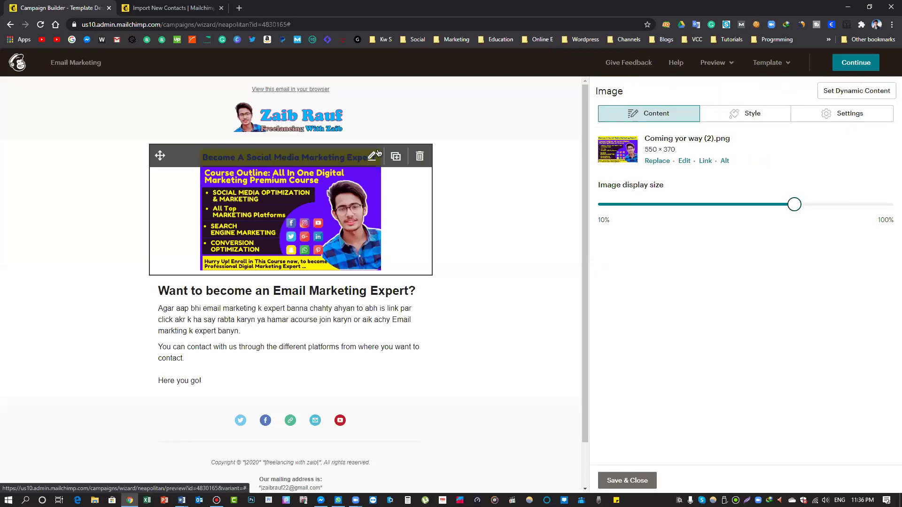
click(836, 93)
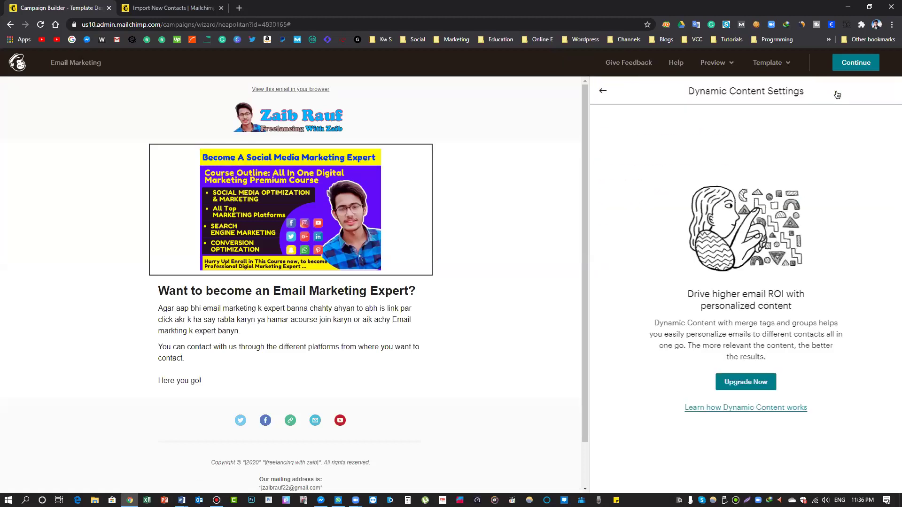
click(603, 90)
click(628, 480)
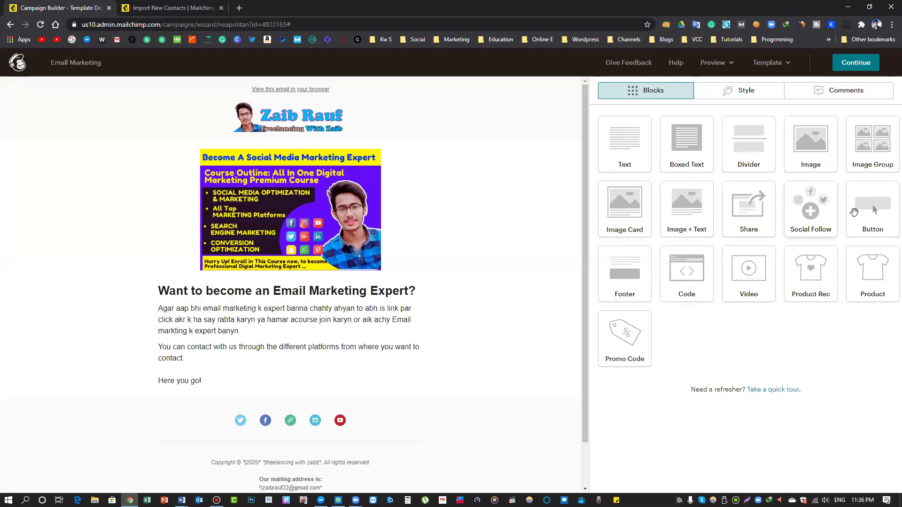
drag(874, 203, 311, 252)
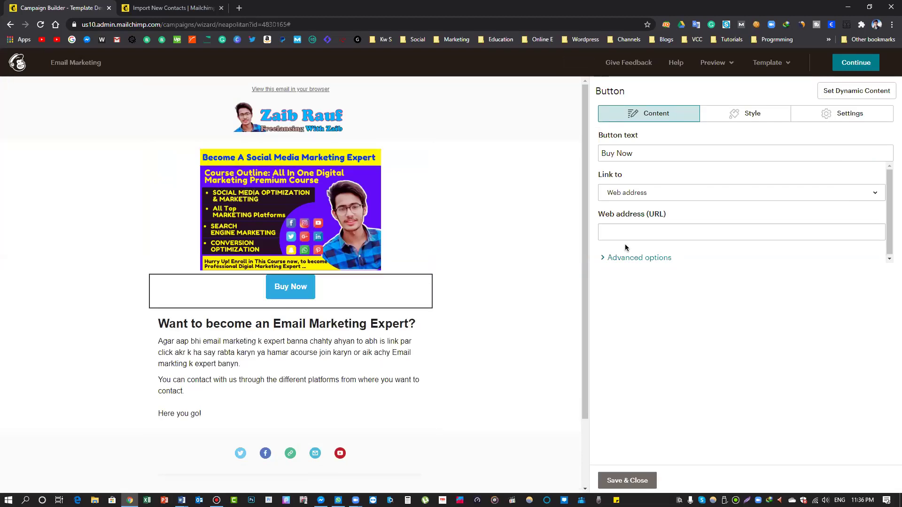
Replace the Buy Now button label with 'Enroll io this Course'
triple_click(625, 154)
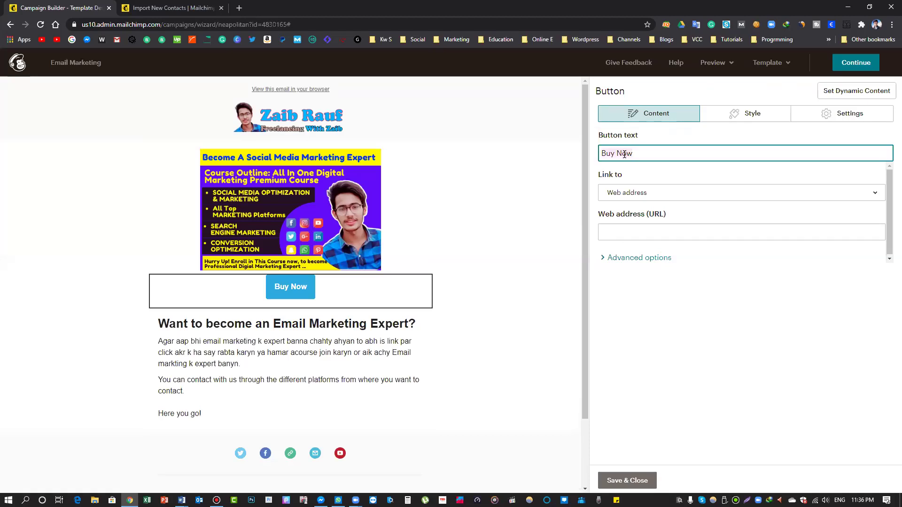
text(Nroll)
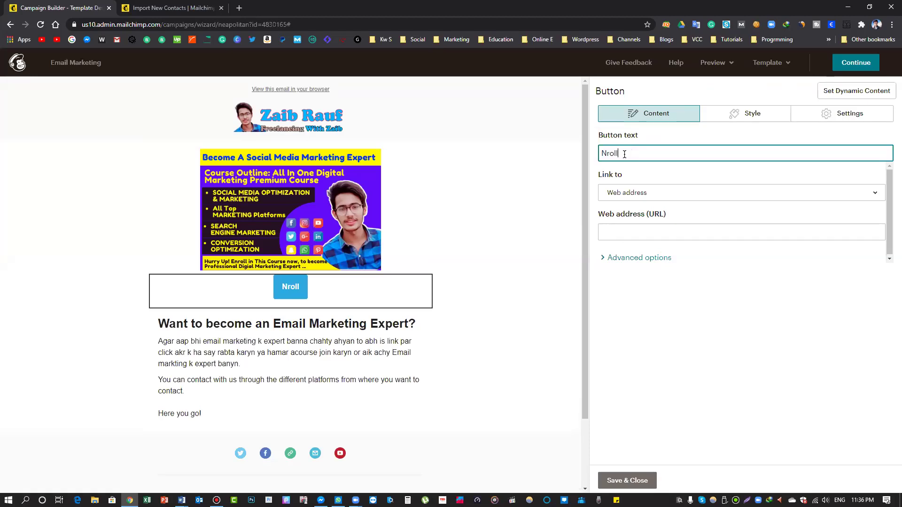
key(BackSpace)
key(BackSpace)
key(BackSpace)
key(BackSpace)
key(BackSpace)
text(Enroll ion thi)
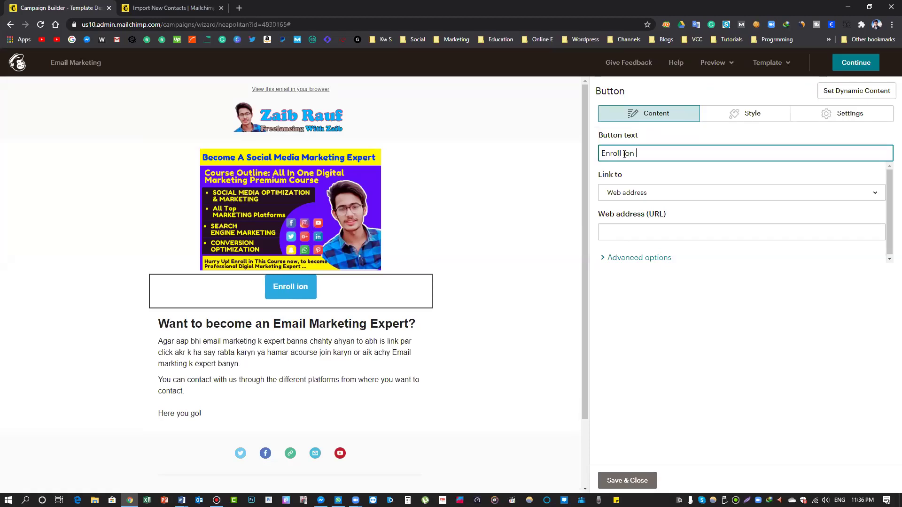
key(BackSpace)
key(BackSpace)
key(BackSpace)
key(BackSpace)
key(BackSpace)
key(BackSpace)
text(o thi)
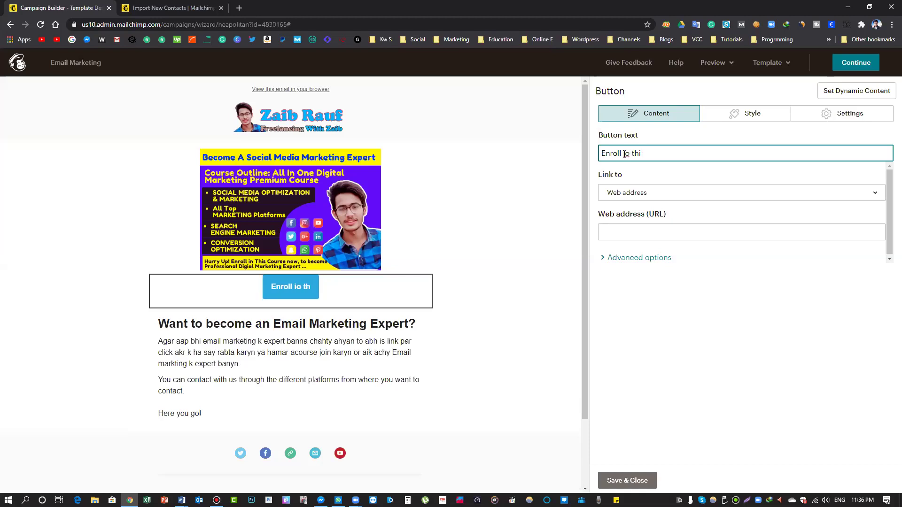
text(s Course)
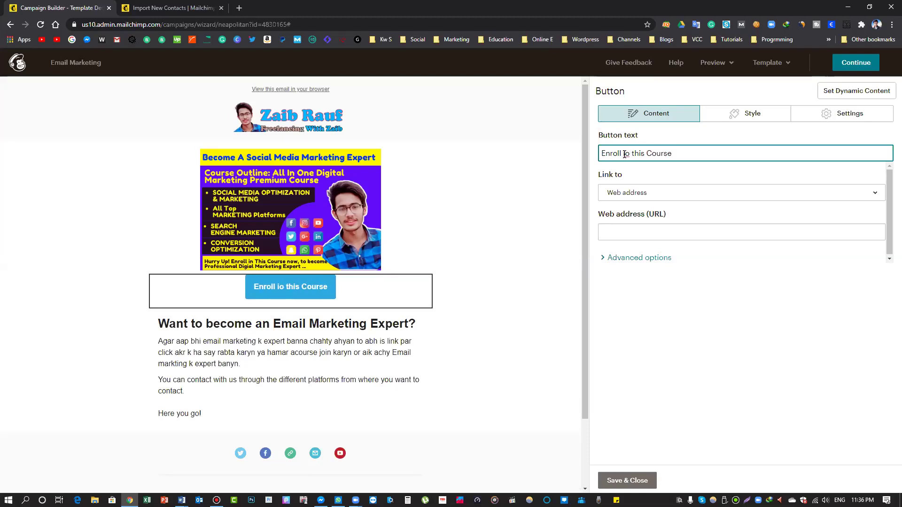
click(636, 229)
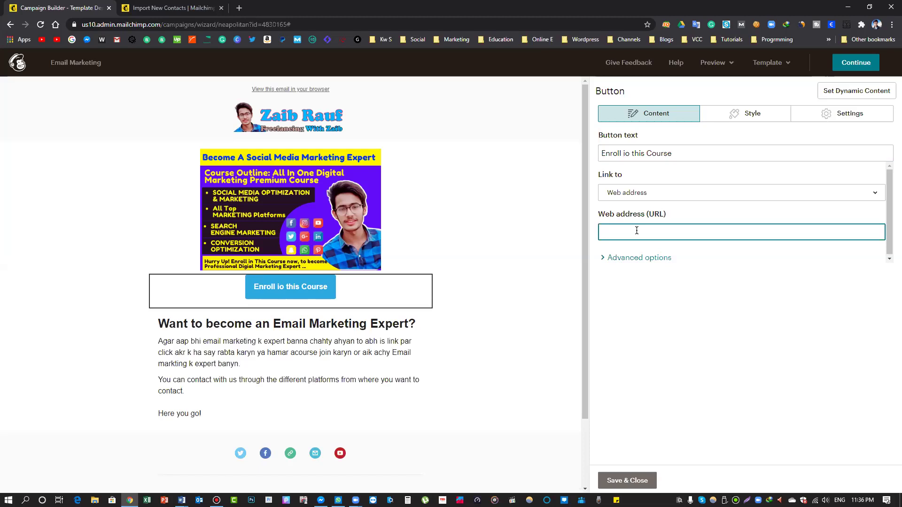
click(492, 283)
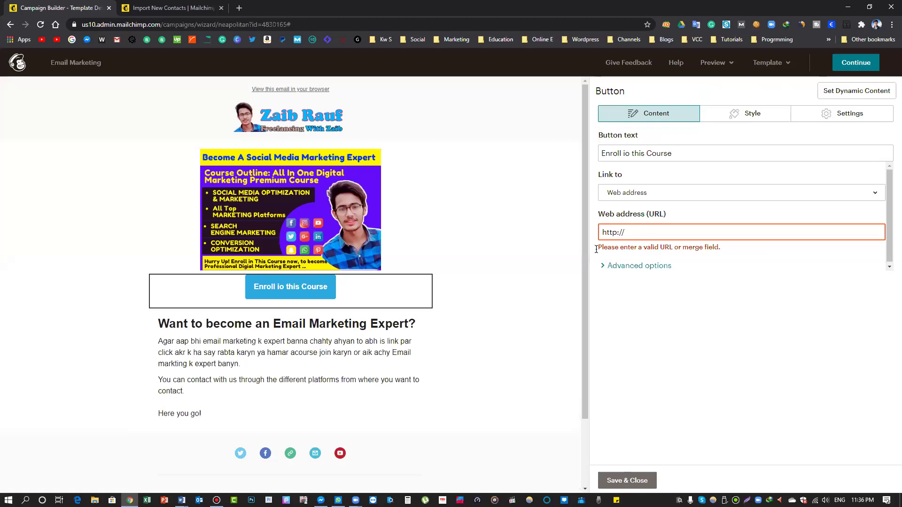
click(430, 291)
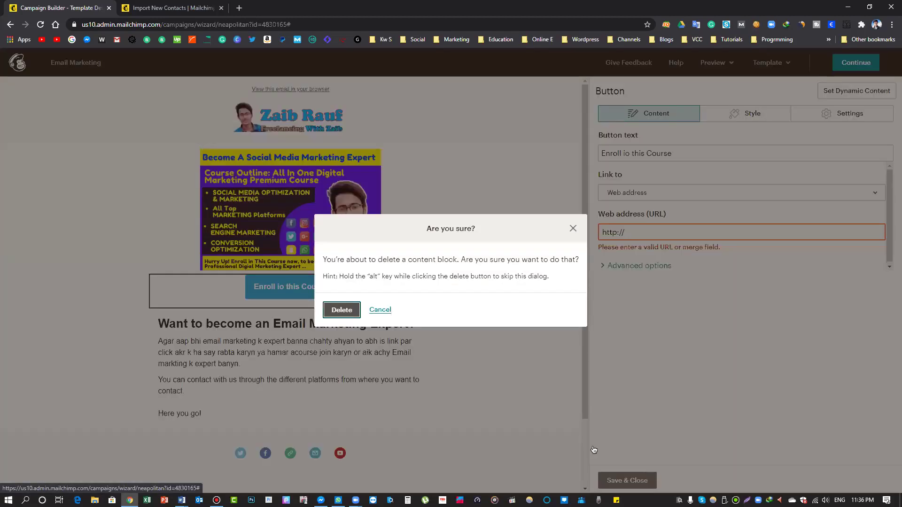
Confirm the button deletion and review the campaign checklist with To, From, Subject and Content checked
key(Return)
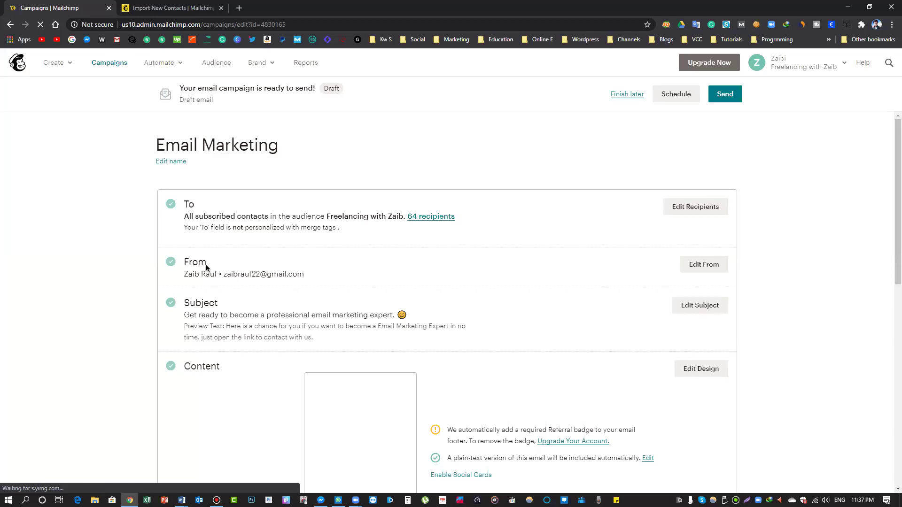
scroll(266, 295, down, 2)
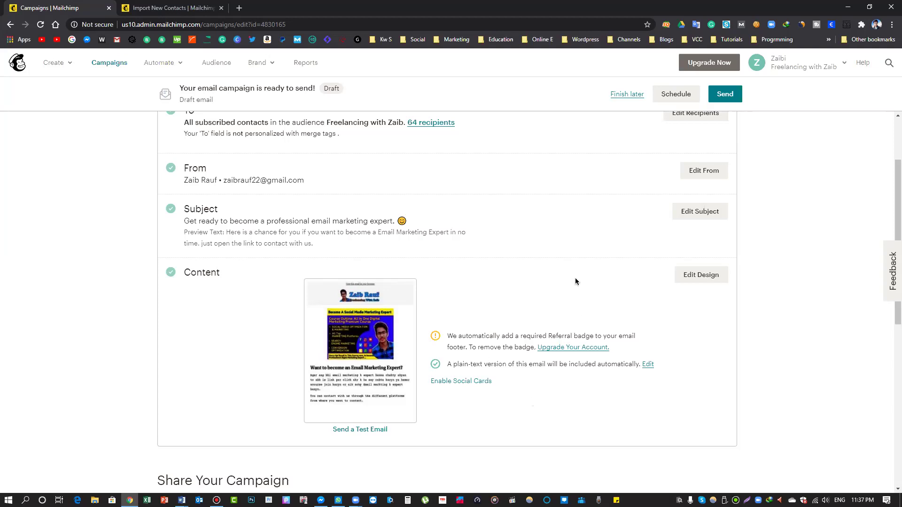
scroll(532, 345, down, 3)
scroll(470, 300, down, 2)
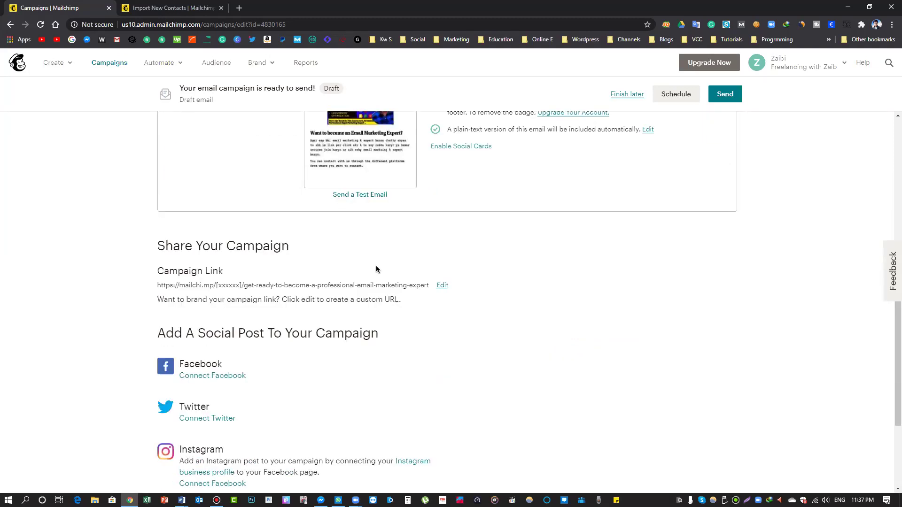
scroll(455, 278, down, 3)
scroll(455, 278, up, 10)
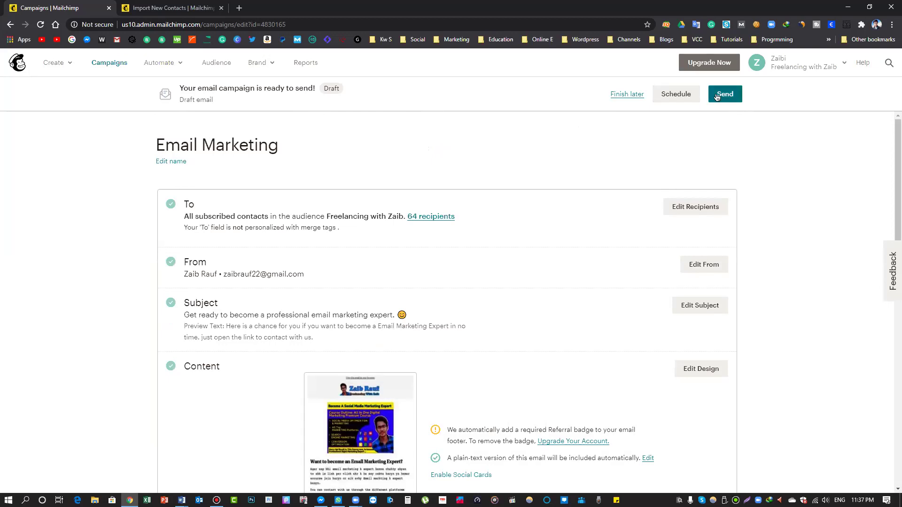
Send the Email Marketing campaign now to its 64 subscribers
click(717, 97)
click(436, 335)
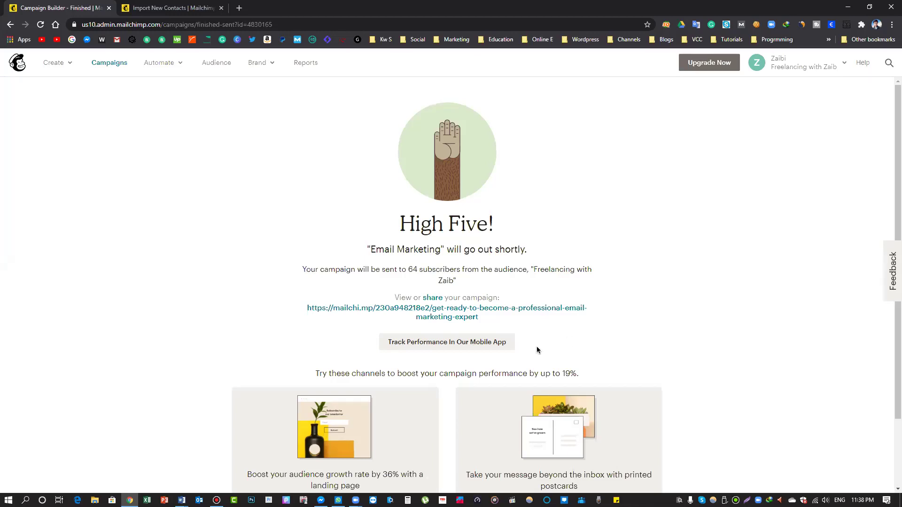
drag(408, 272, 440, 272)
click(701, 318)
Open the campaign's public web link from the confirmation page
scroll(559, 264, down, 2)
scroll(512, 383, up, 2)
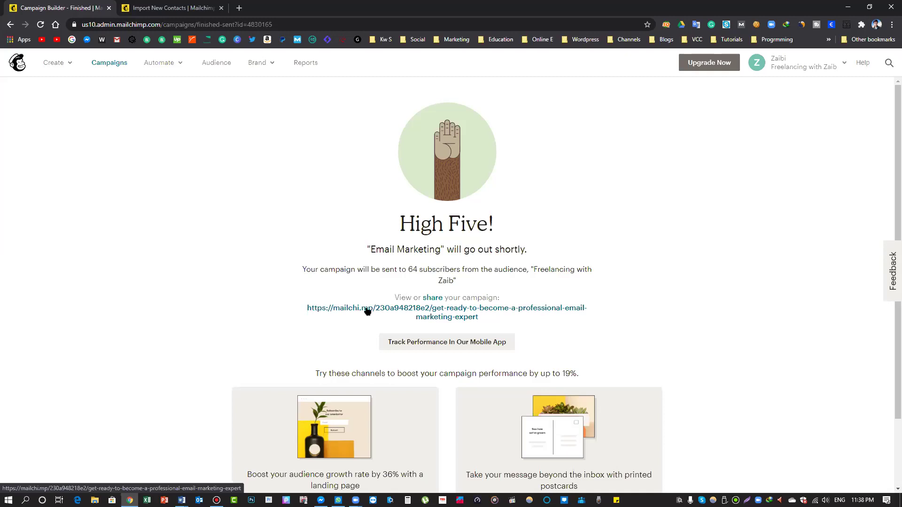
click(448, 313)
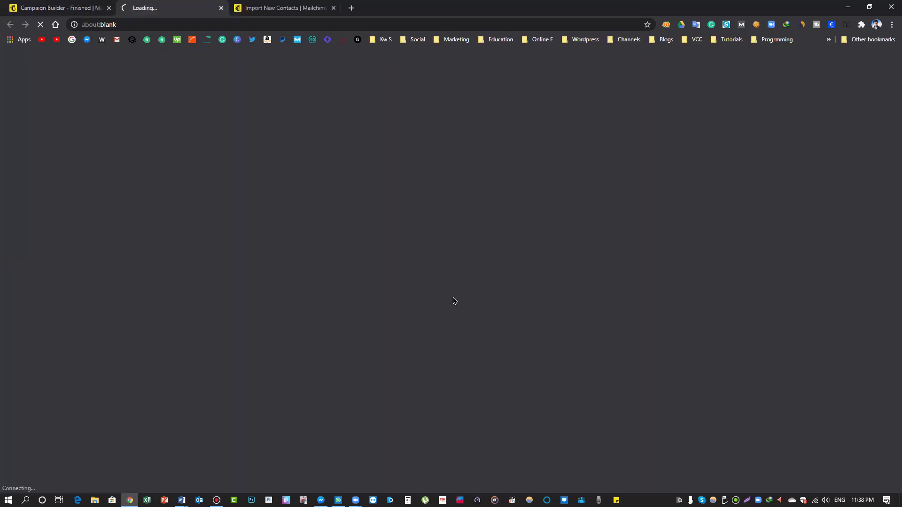
Close the Import New Contacts tab, check the Gmail inbox, and return to the campaign's web page
click(352, 8)
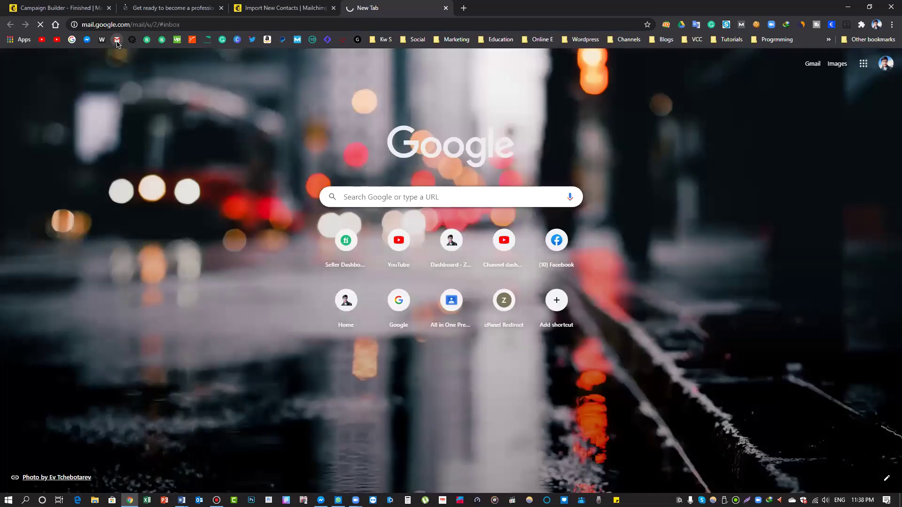
click(282, 7)
click(333, 7)
click(174, 8)
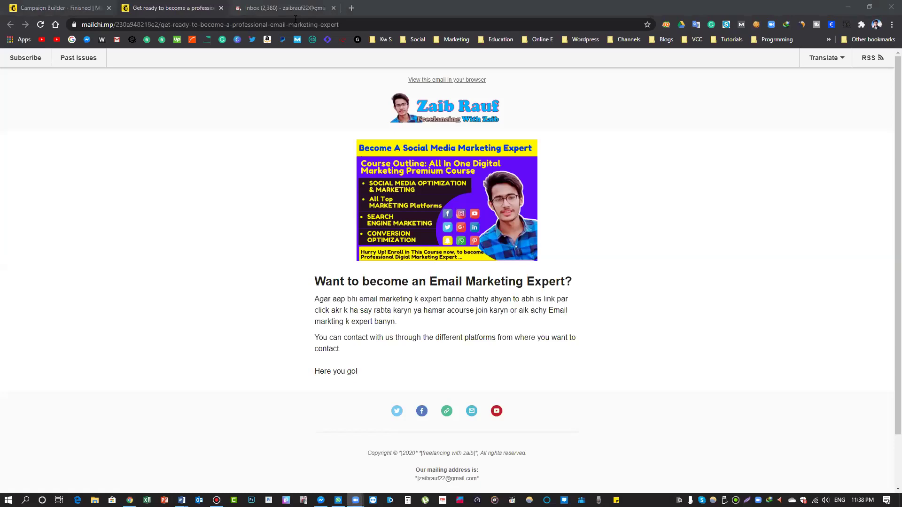
click(311, 8)
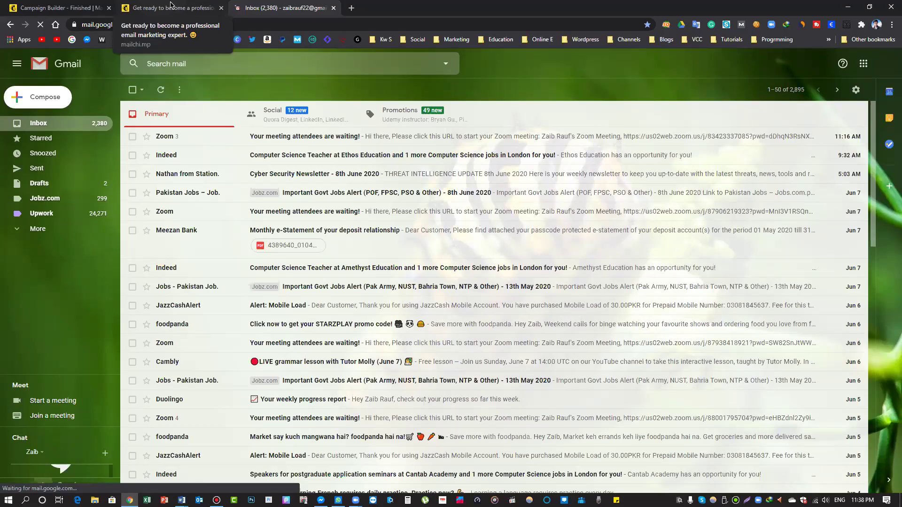
click(171, 5)
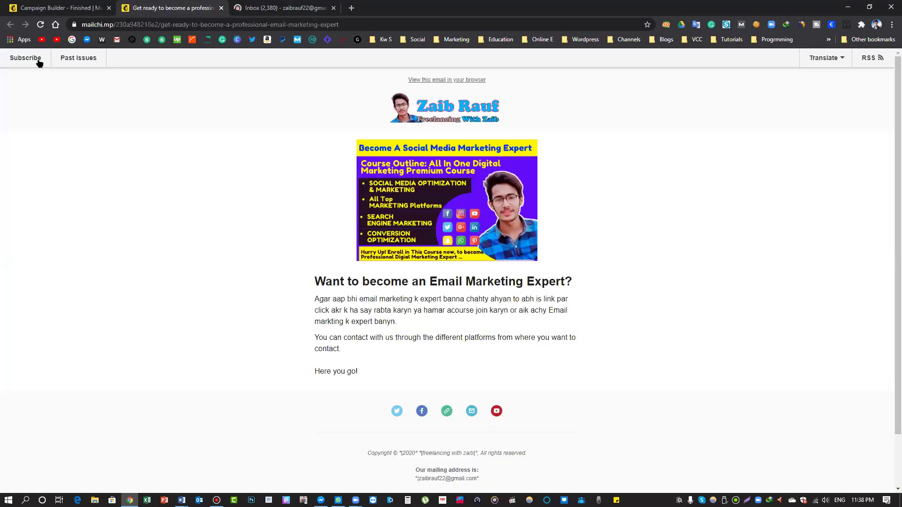